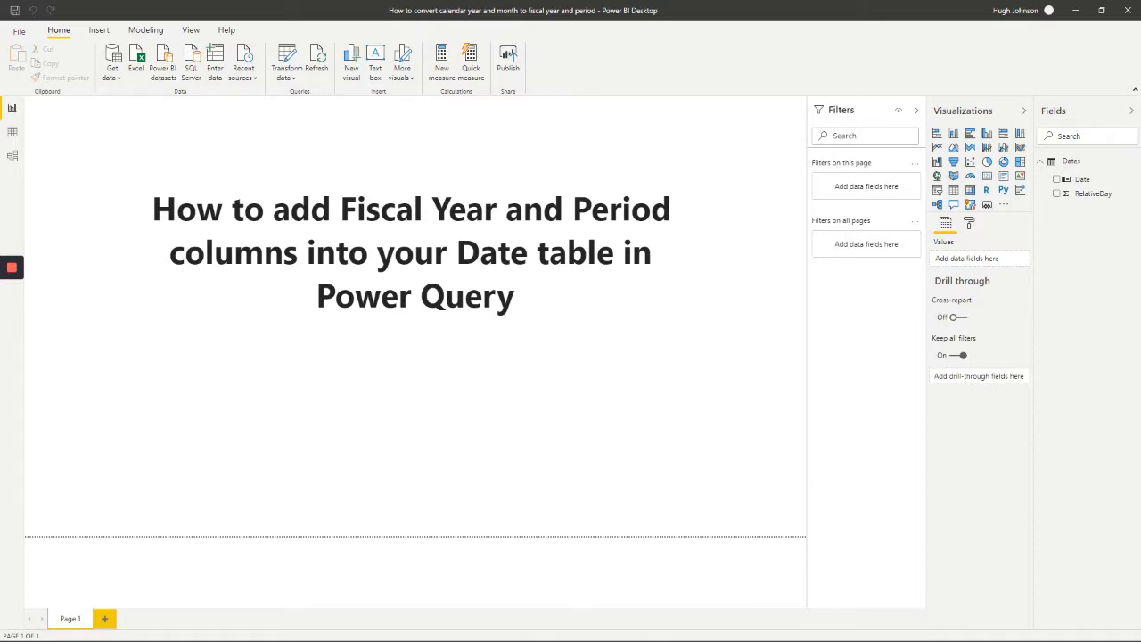
Step: Switch to the Google Sheets spreadsheet and examine the YMI and YPI columns and the fiscal year and period formulas beneath the table
key(alt+Tab)
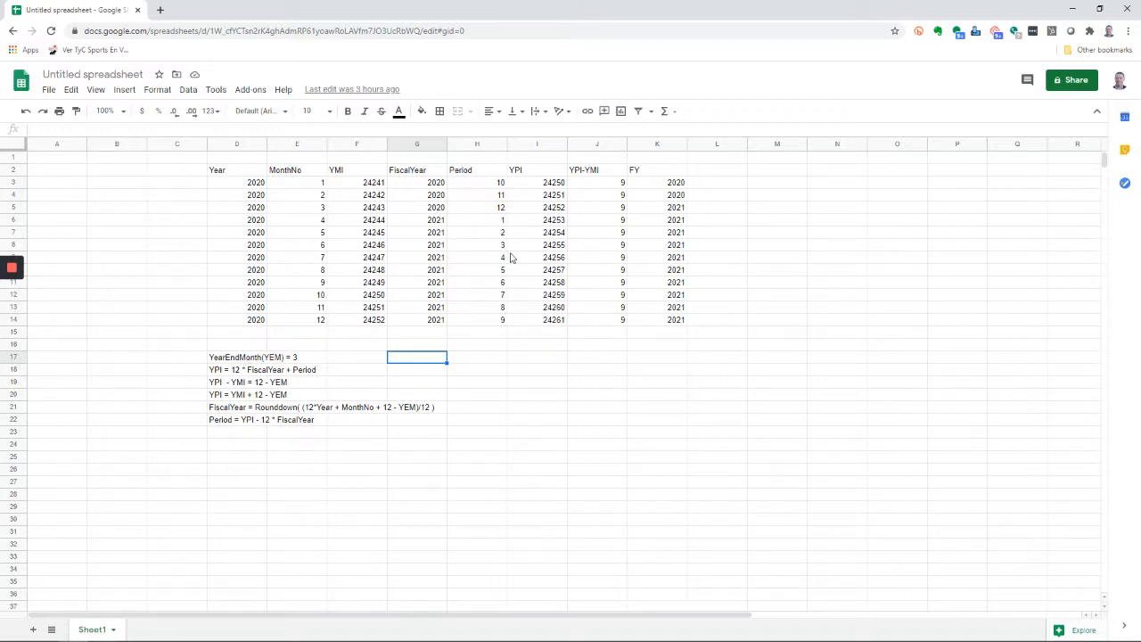
click(342, 174)
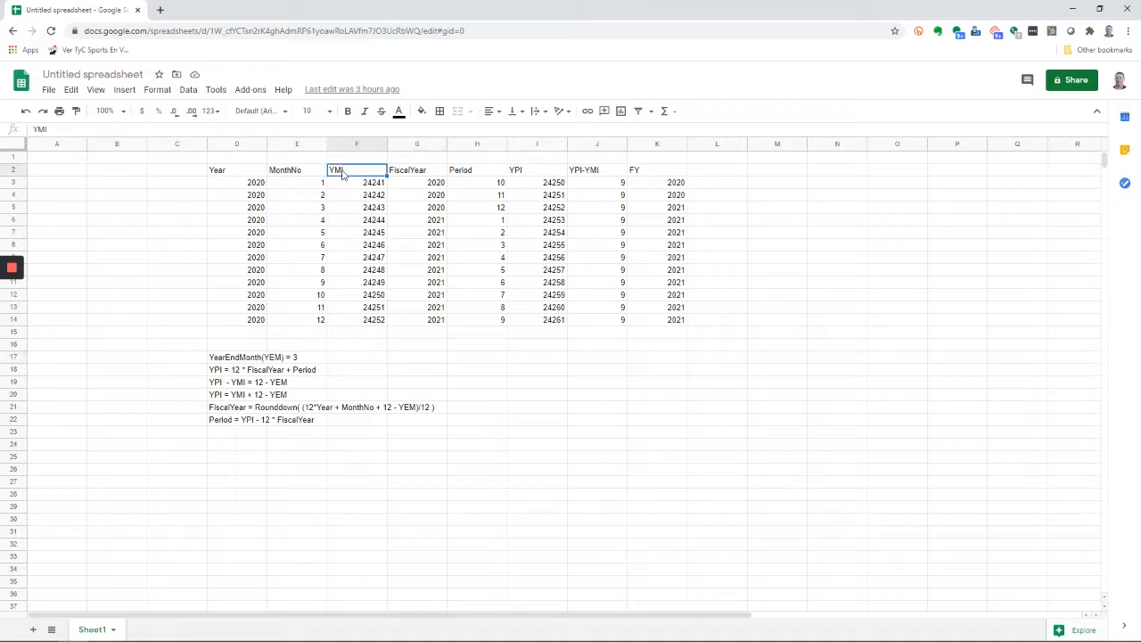
click(515, 176)
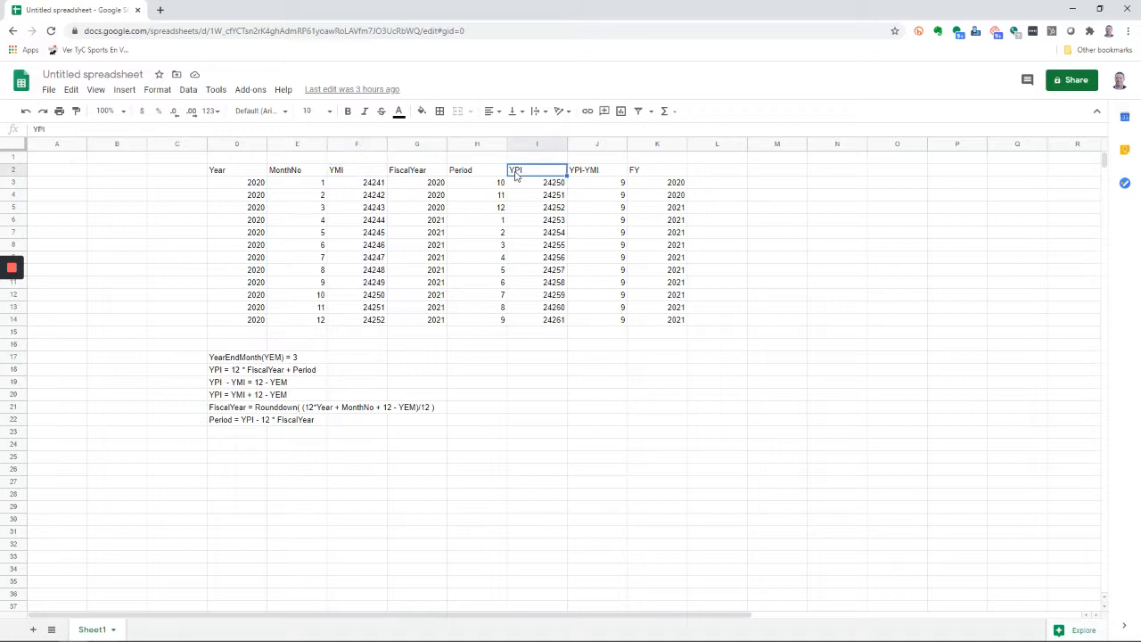
click(359, 186)
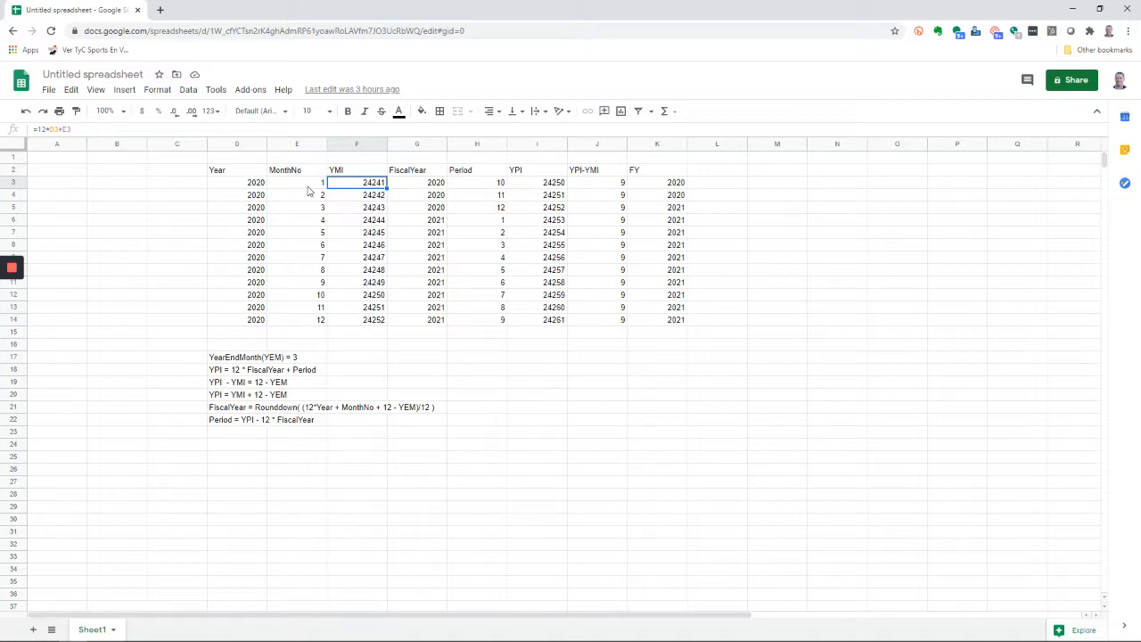
click(473, 361)
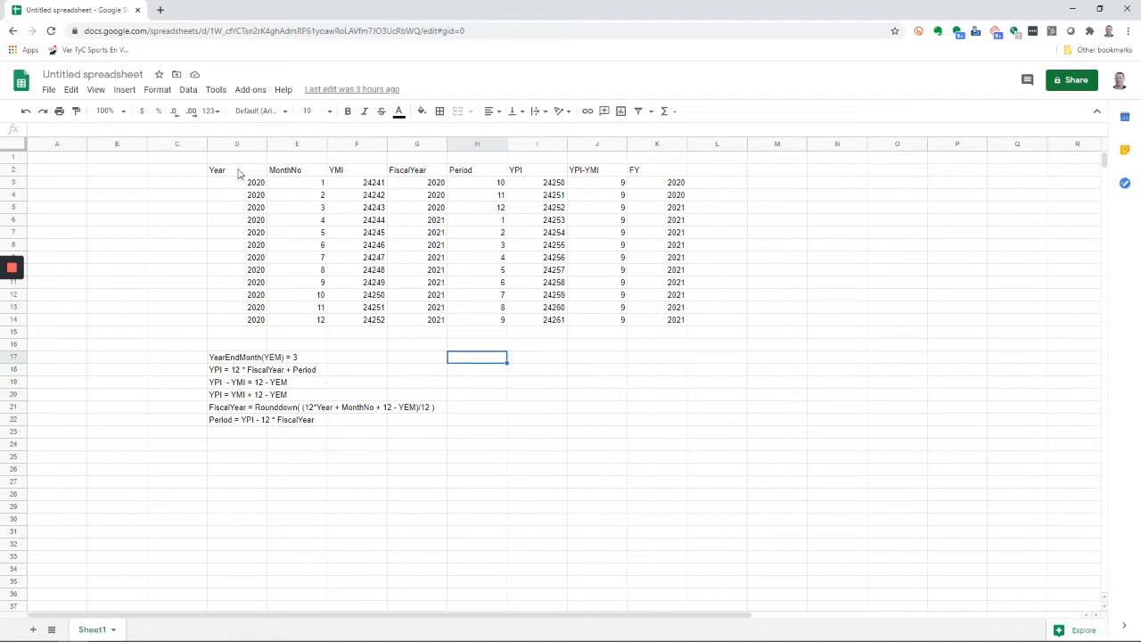
click(217, 397)
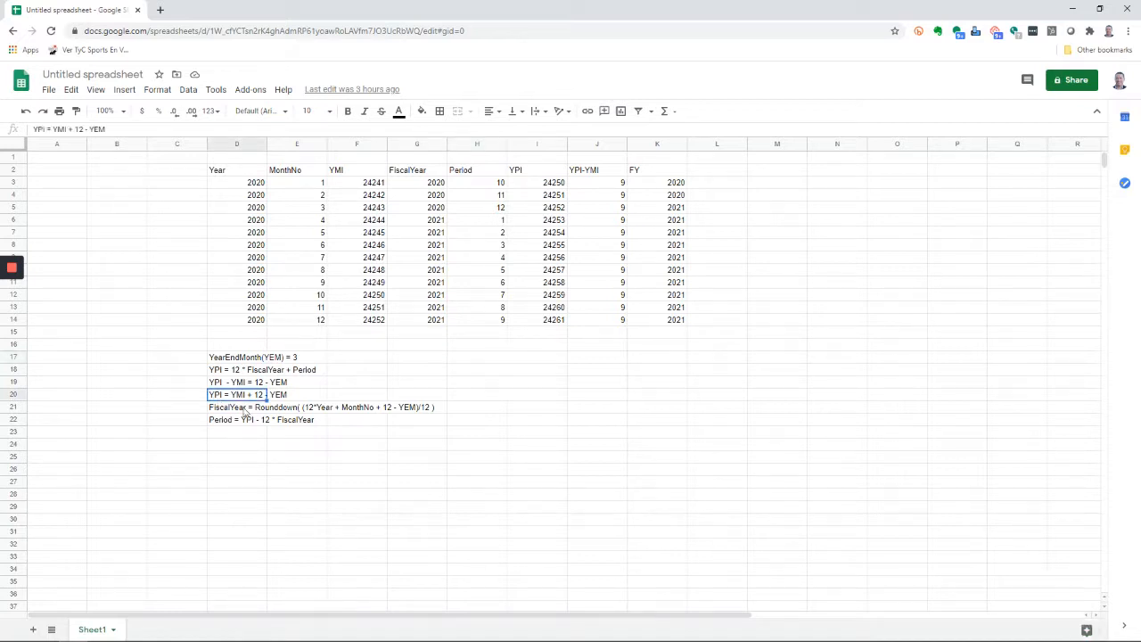
click(175, 397)
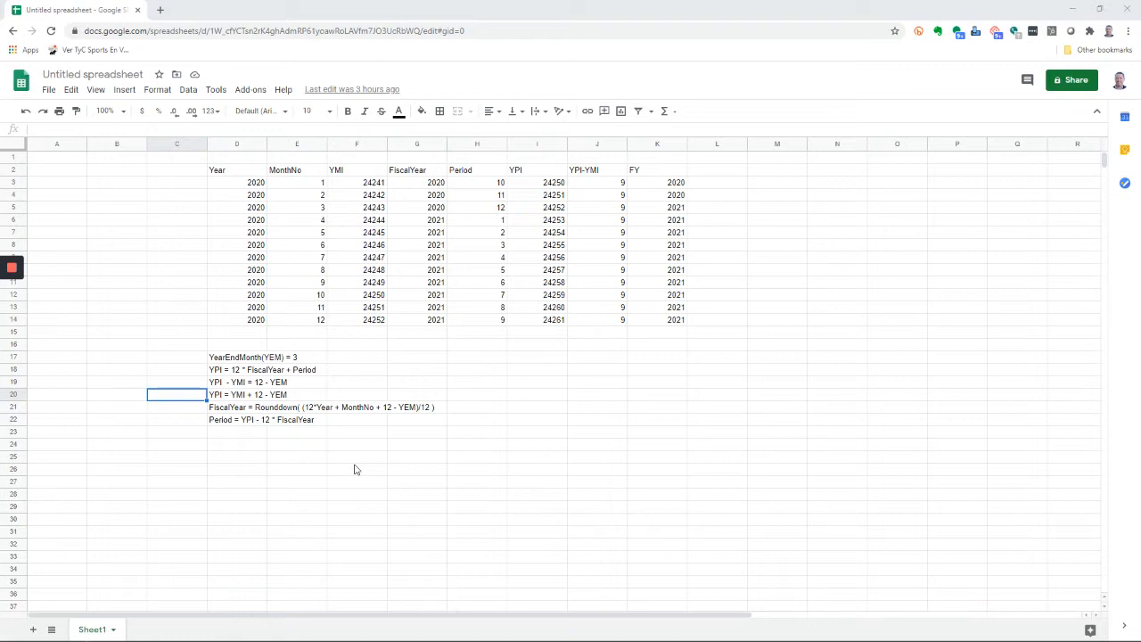
Step: Switch to the Power Query Editor and start a custom column named YMI in the Dates query
key(alt+Tab)
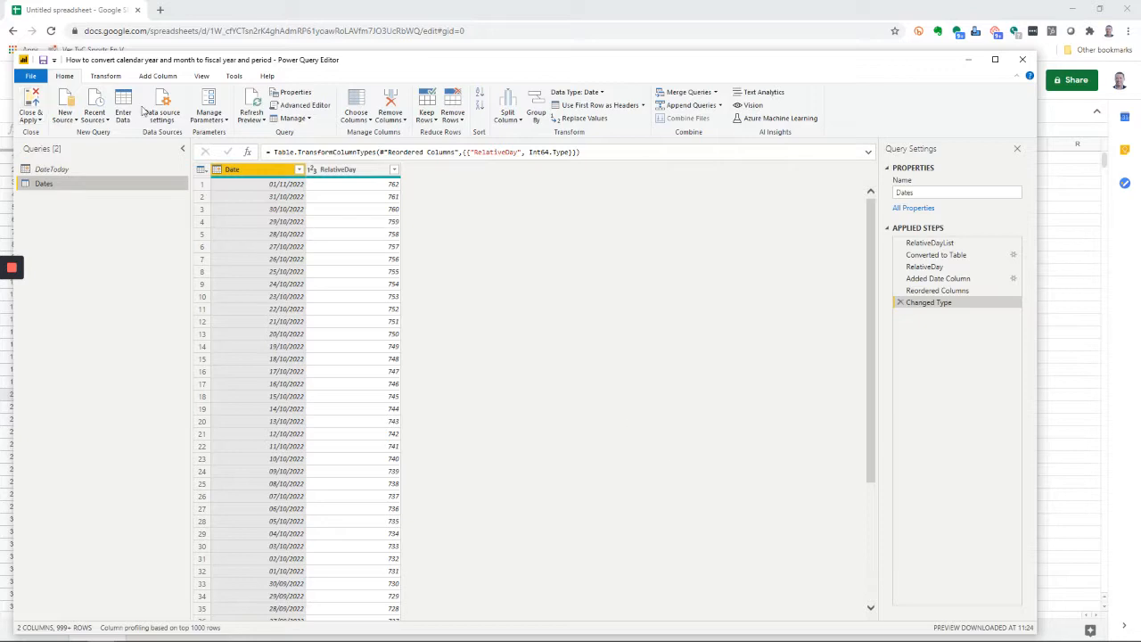
click(160, 77)
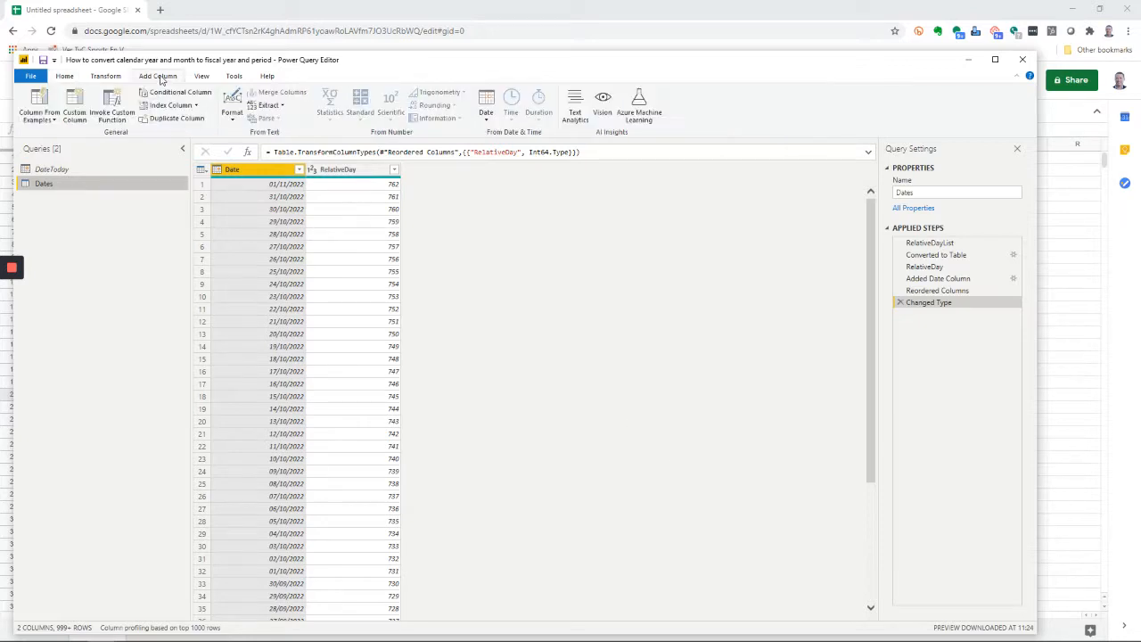
click(76, 102)
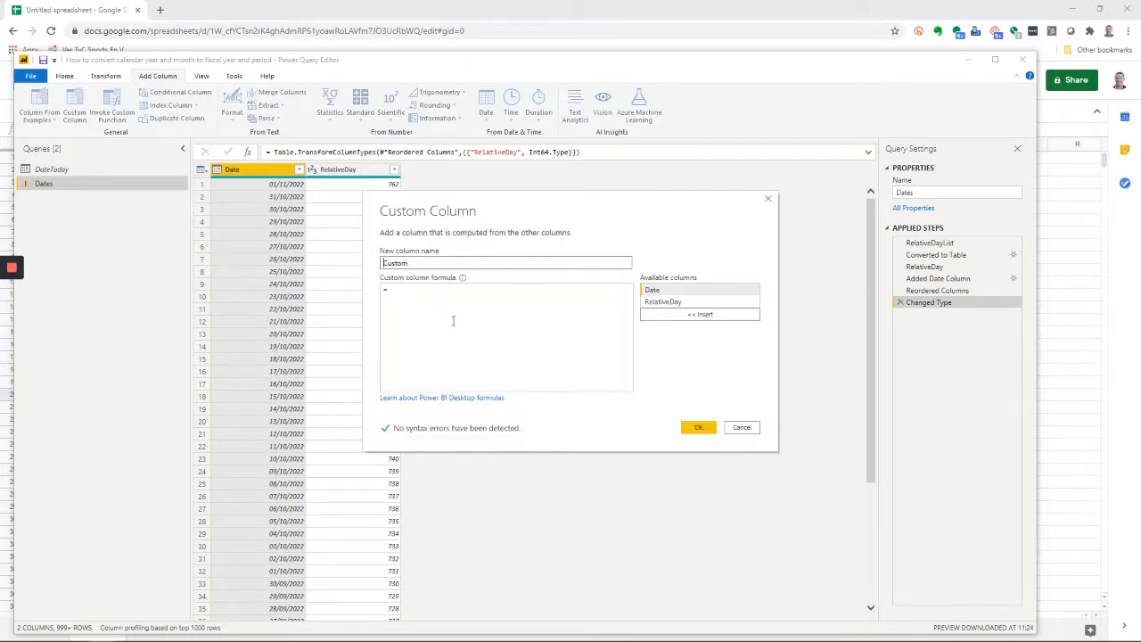
double_click(401, 264)
text(YMI)
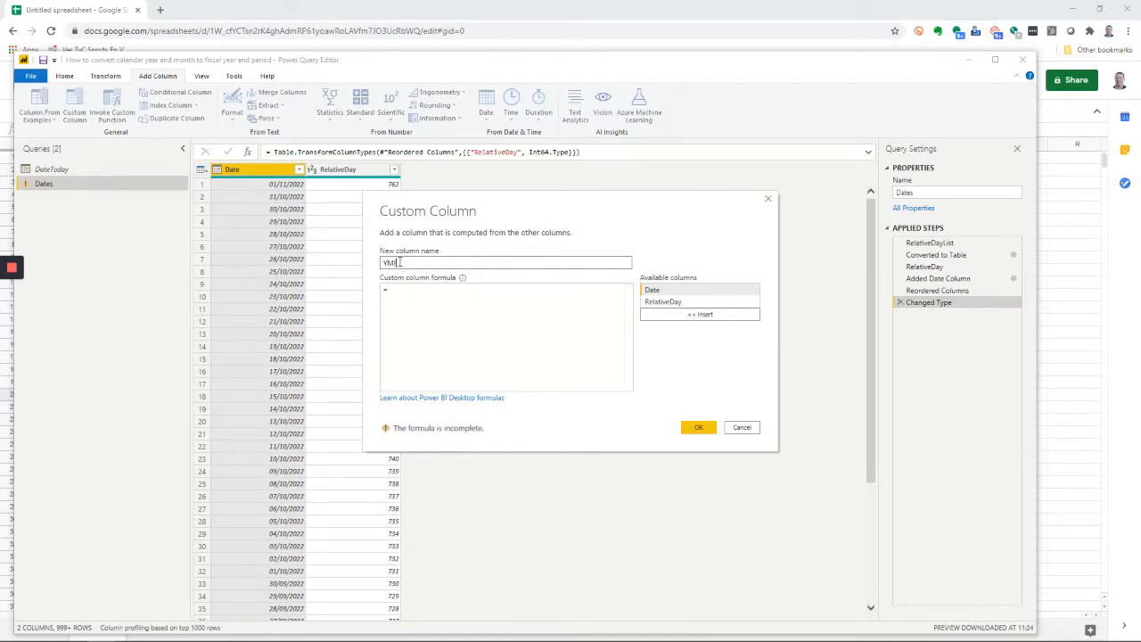
Step: Create the YMI column with the formula 12 * Date.Year([Date]) + Date.Month([Date])
click(423, 293)
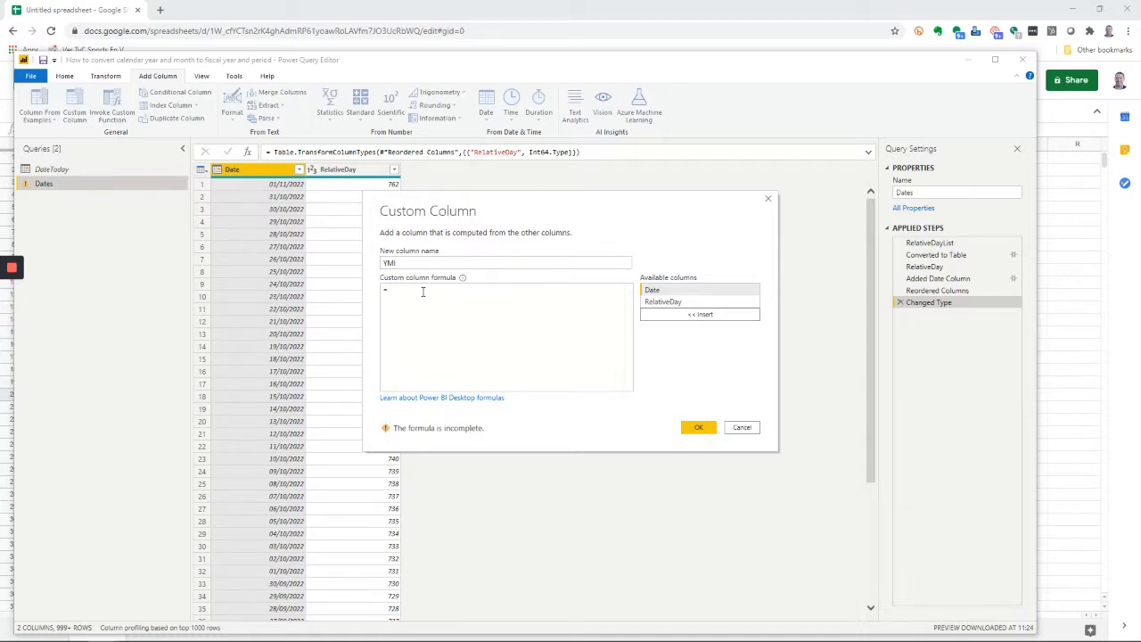
text(12 *)
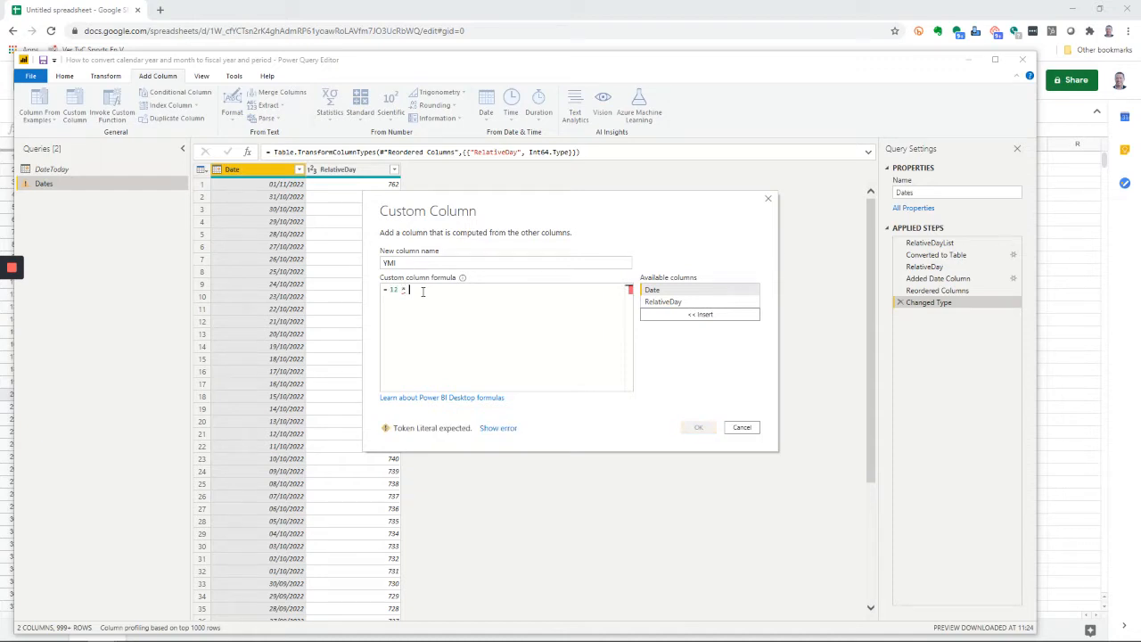
text(Date)
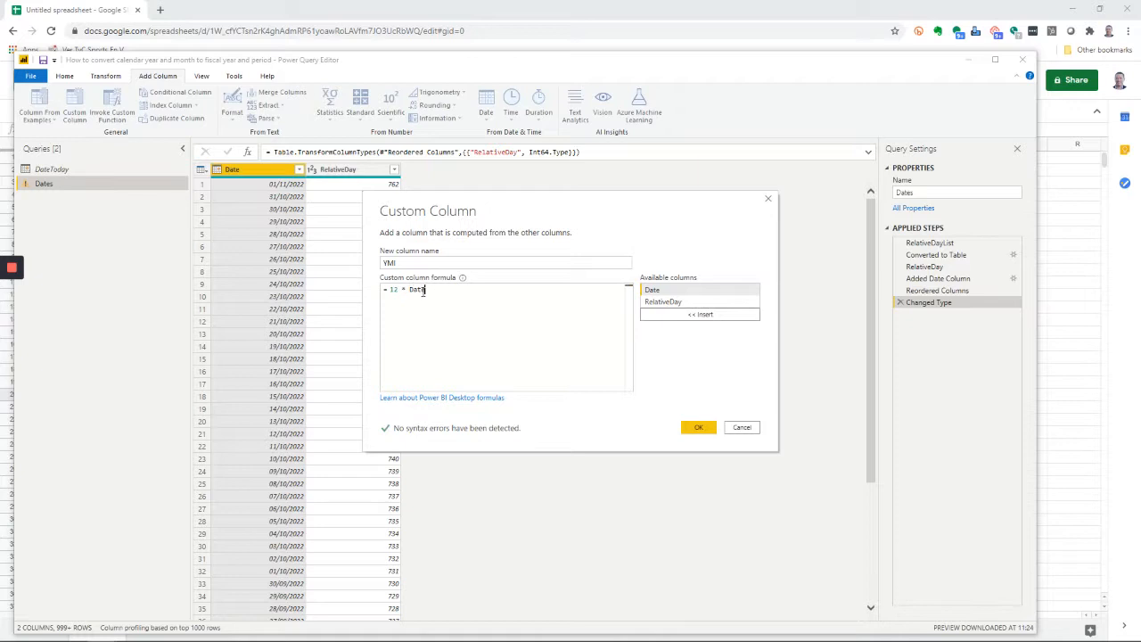
text(.Year()
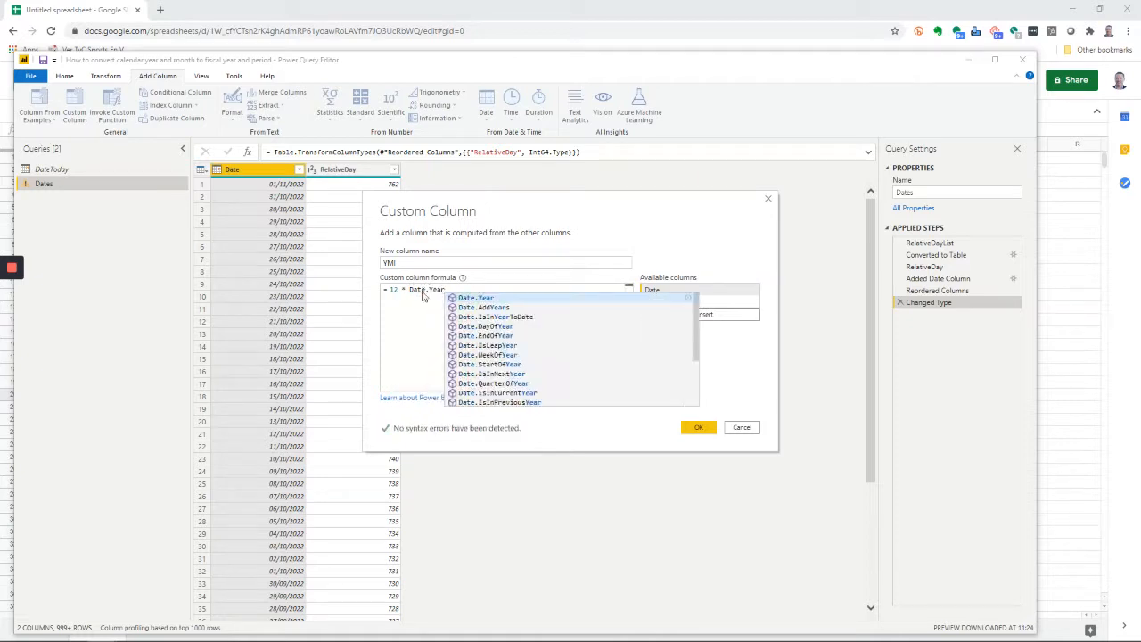
double_click(694, 292)
text() )
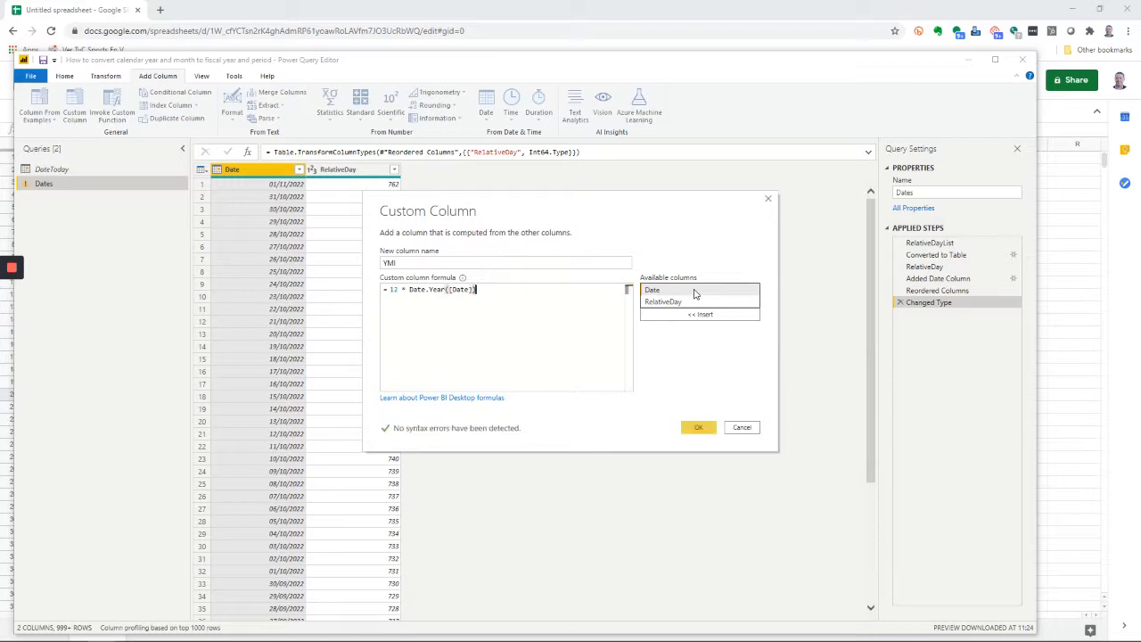
text(+ )
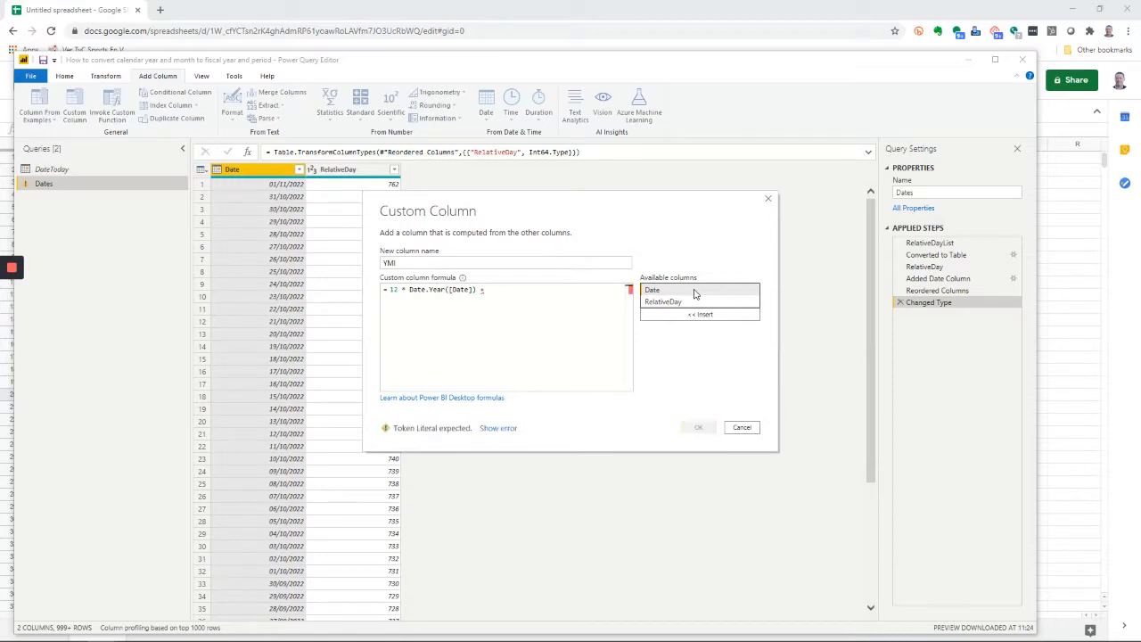
text(Date)
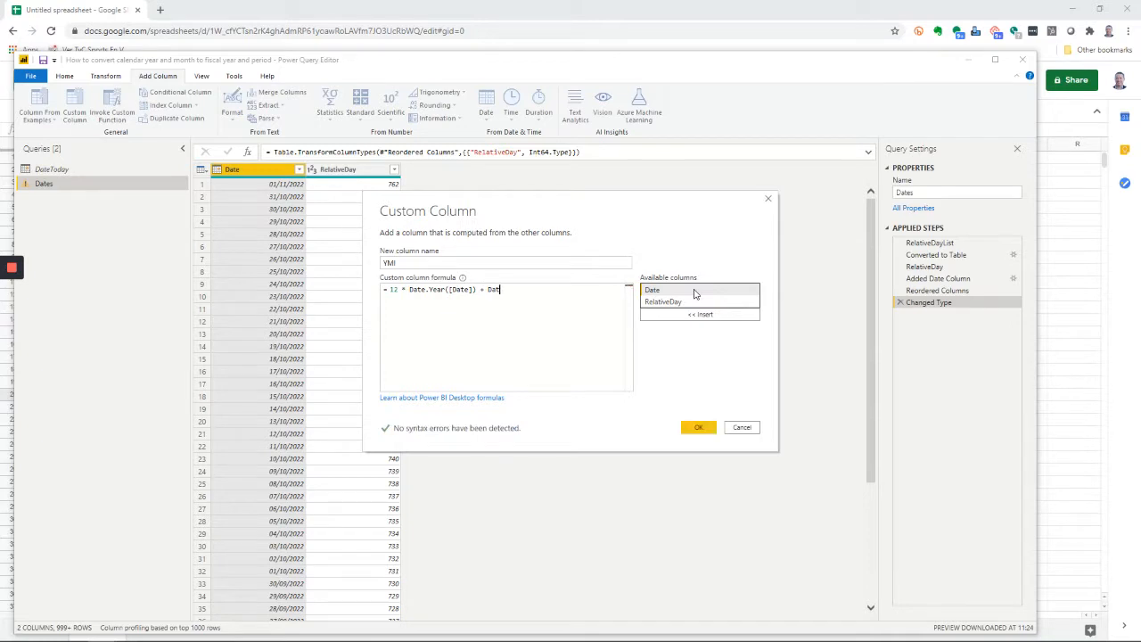
text(.Month()
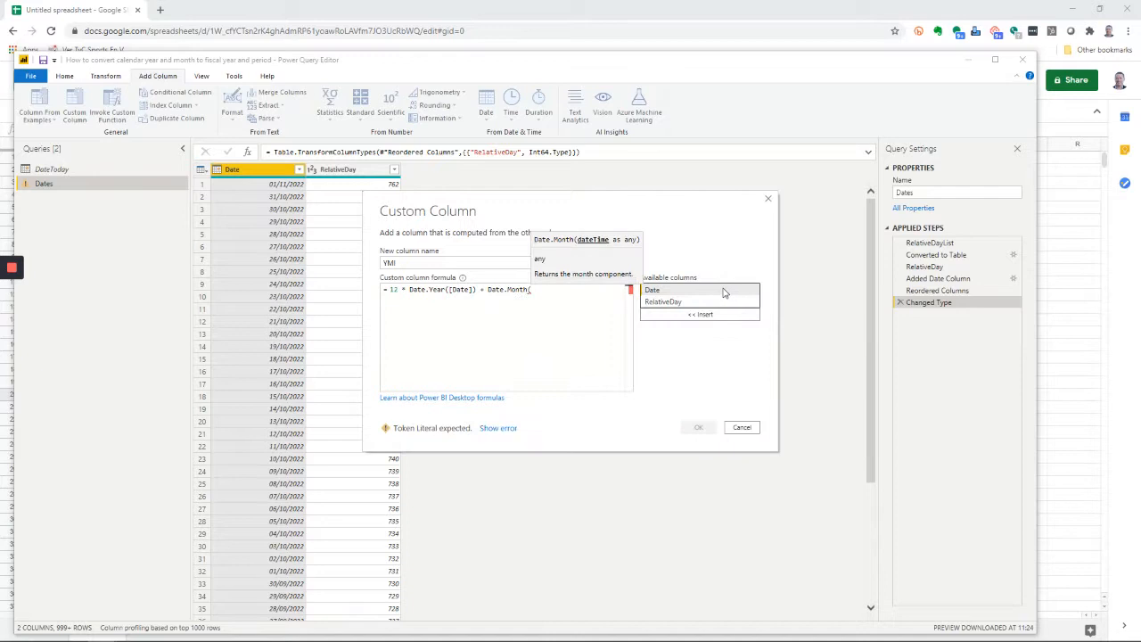
double_click(724, 293)
text())
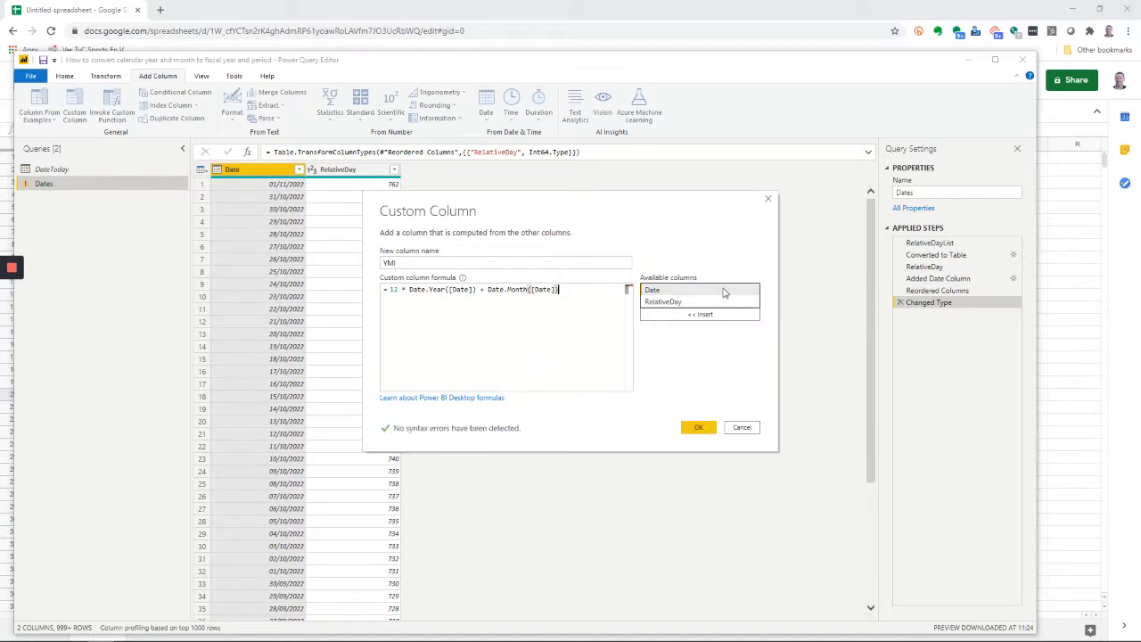
click(696, 429)
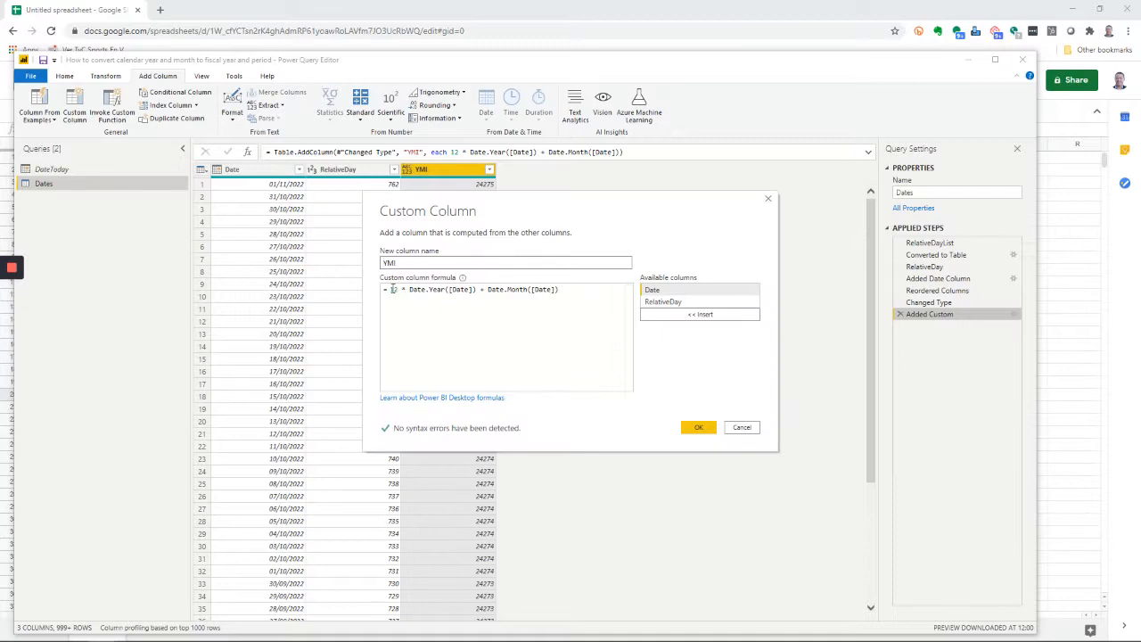
click(577, 289)
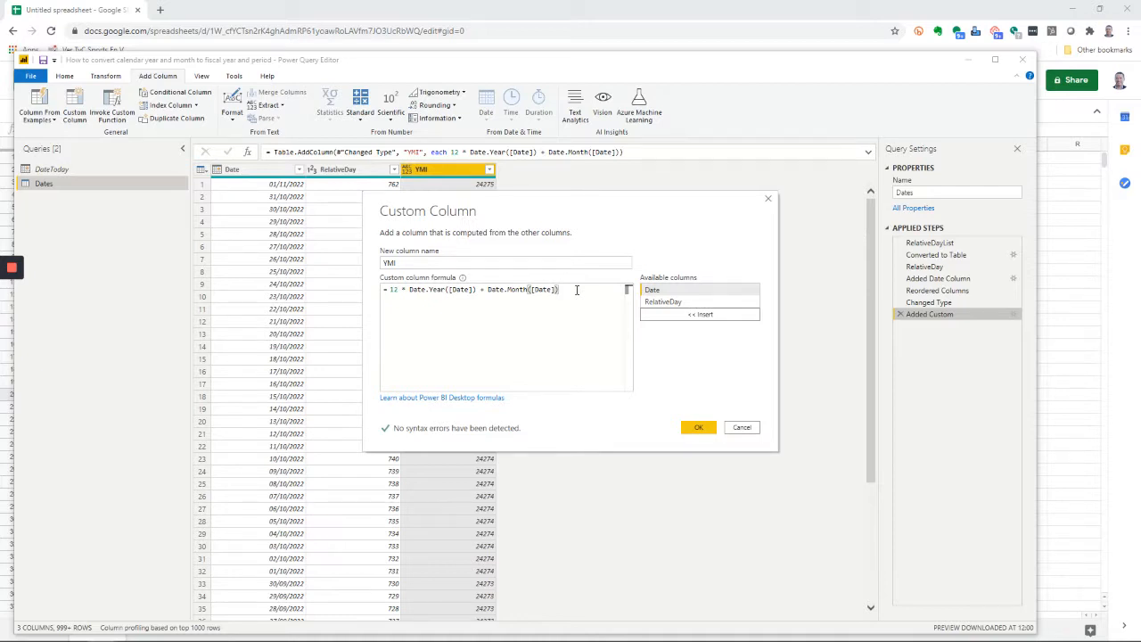
click(741, 429)
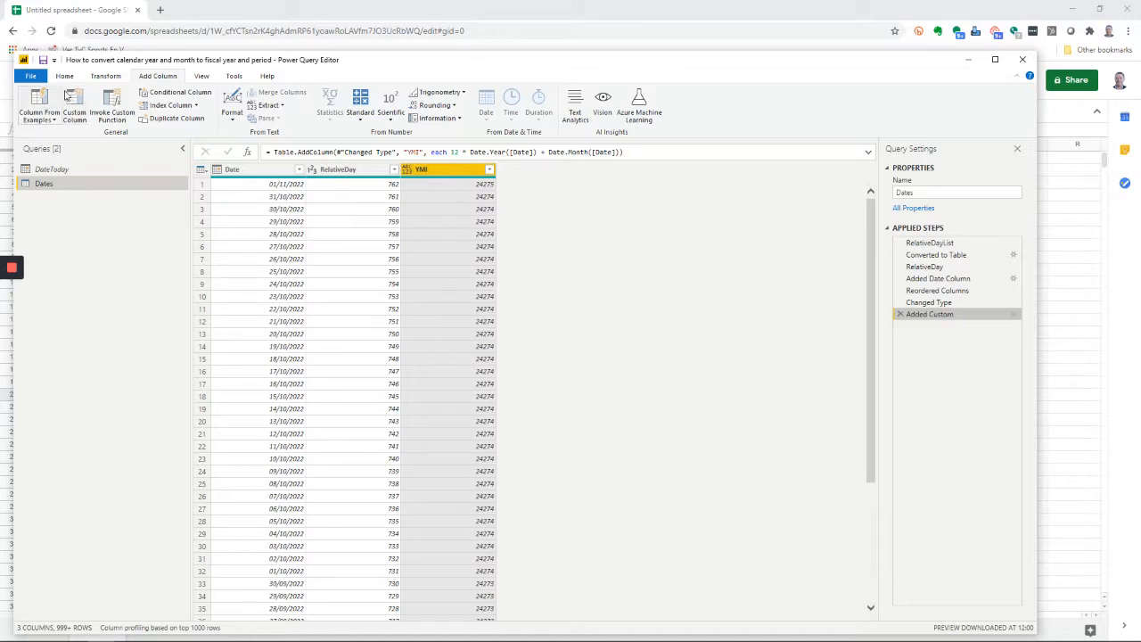
Step: Create a blank query holding the value 3
click(66, 79)
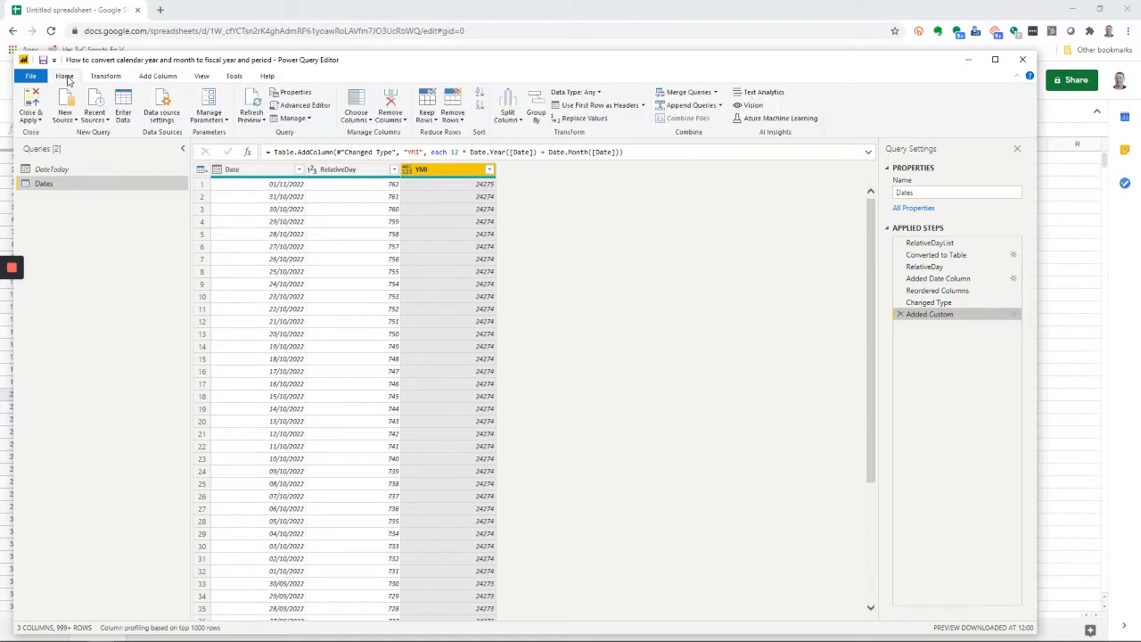
click(67, 122)
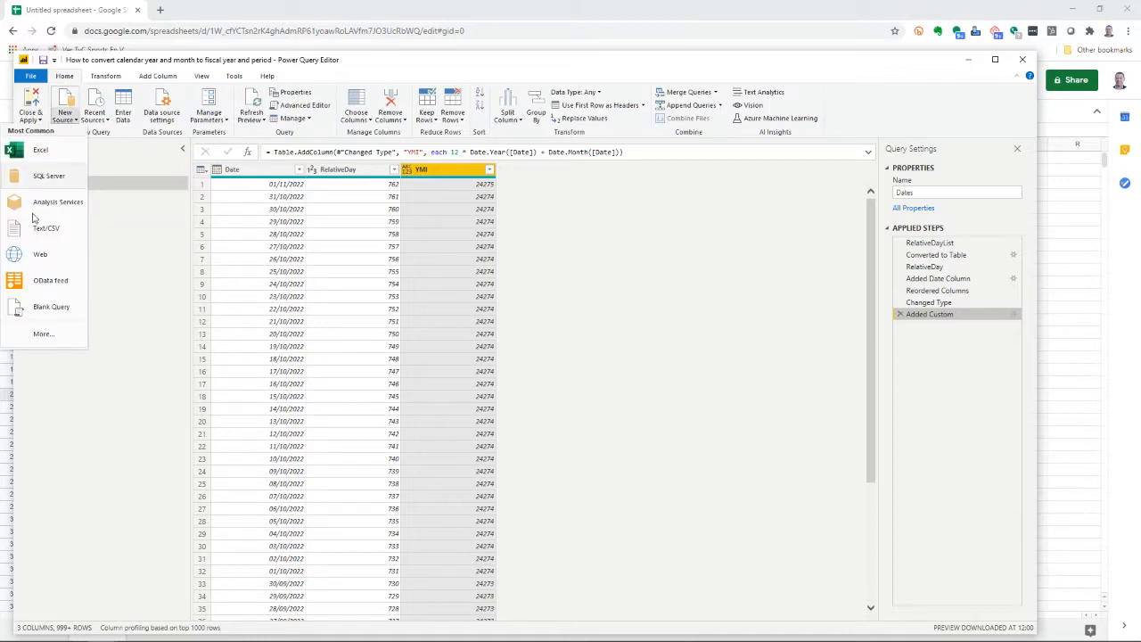
click(51, 308)
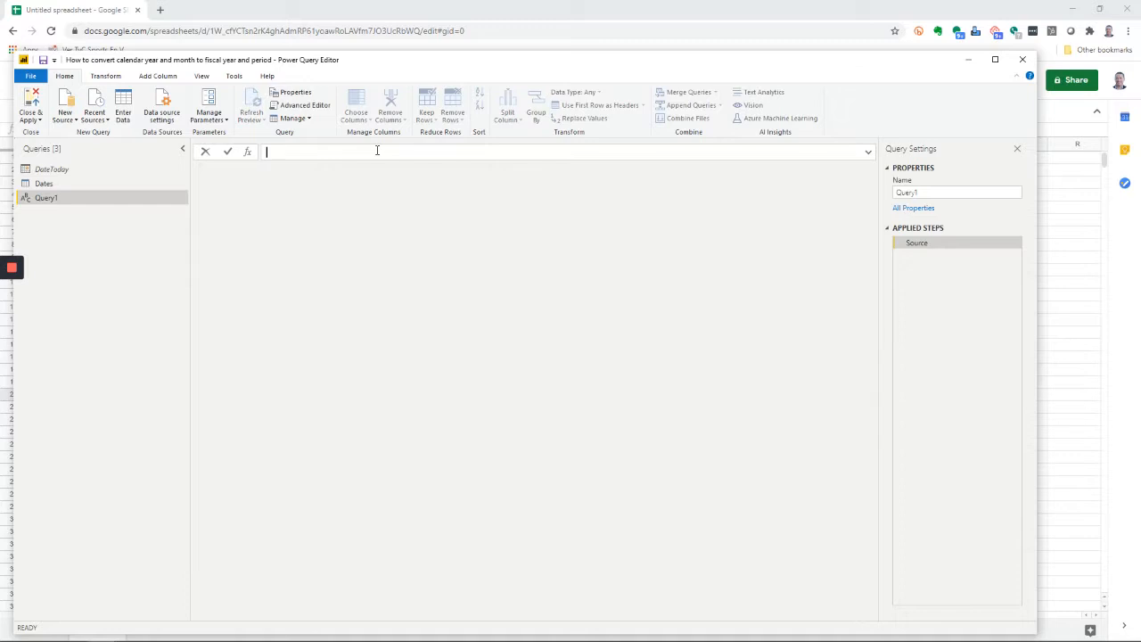
Step: Rename the new query YearEndMonth and disable its loading into the report
click(907, 193)
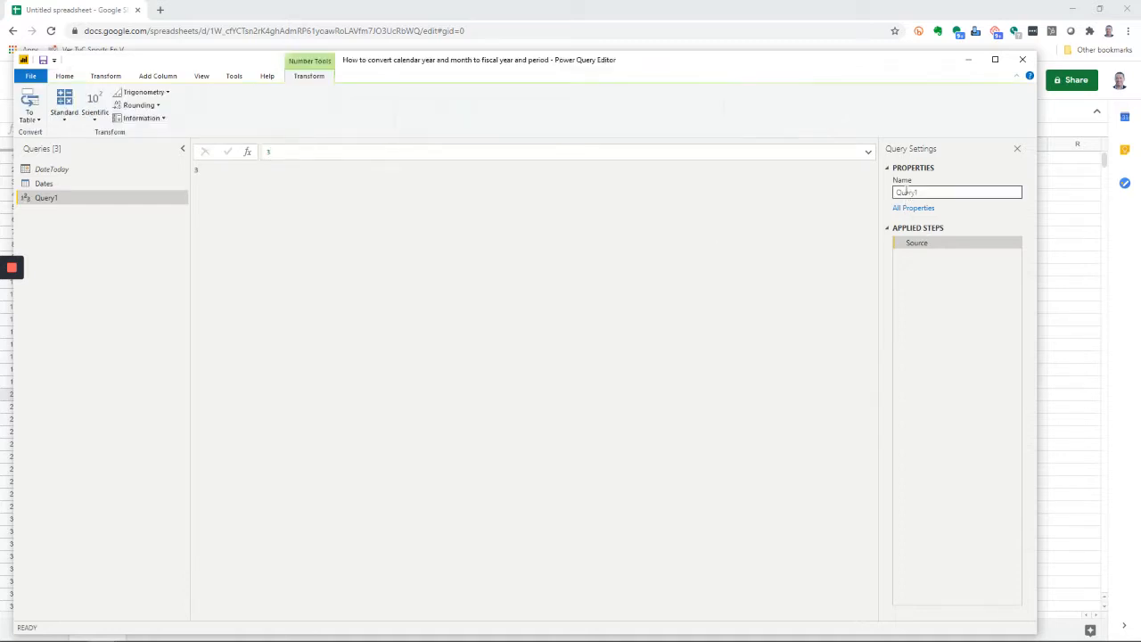
double_click(907, 193)
text(YearsEndMonth)
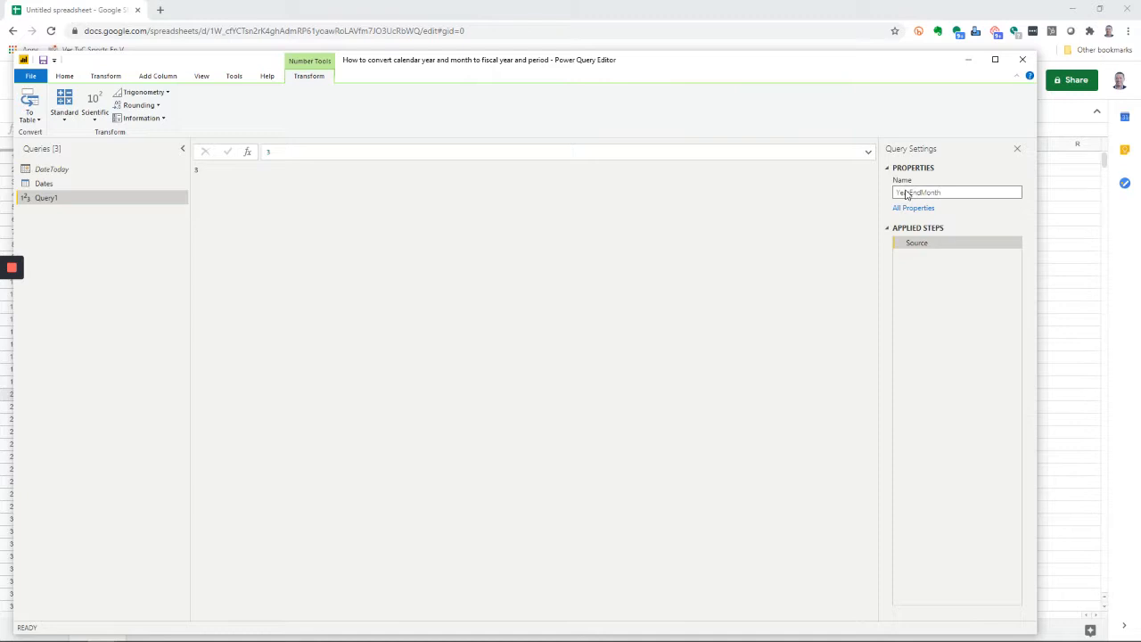
key(Return)
right_click(87, 202)
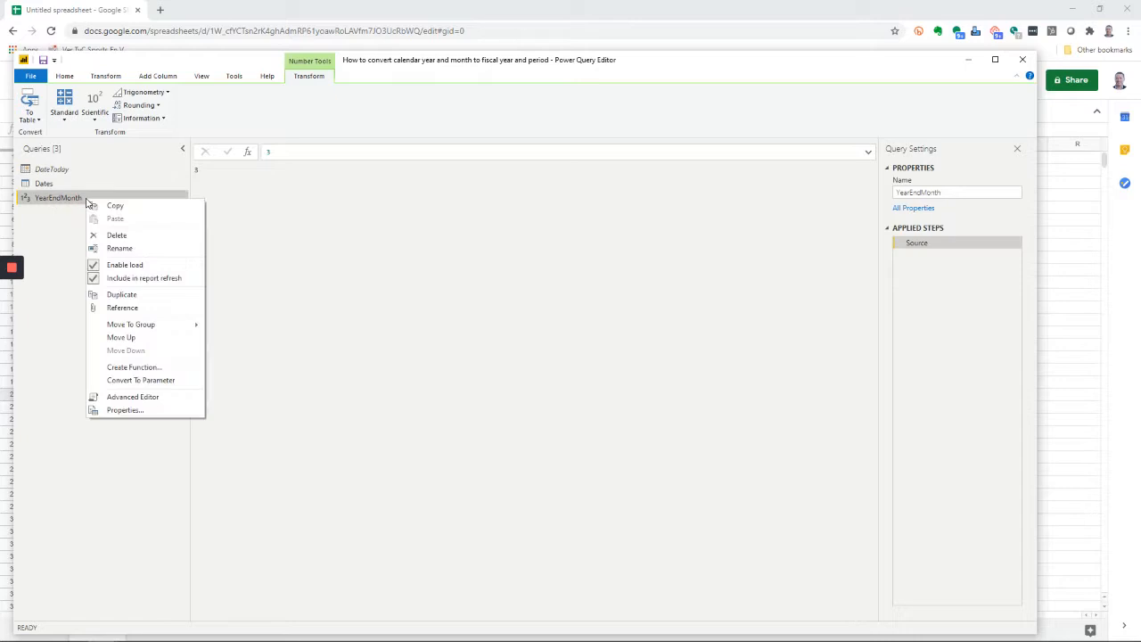
click(116, 265)
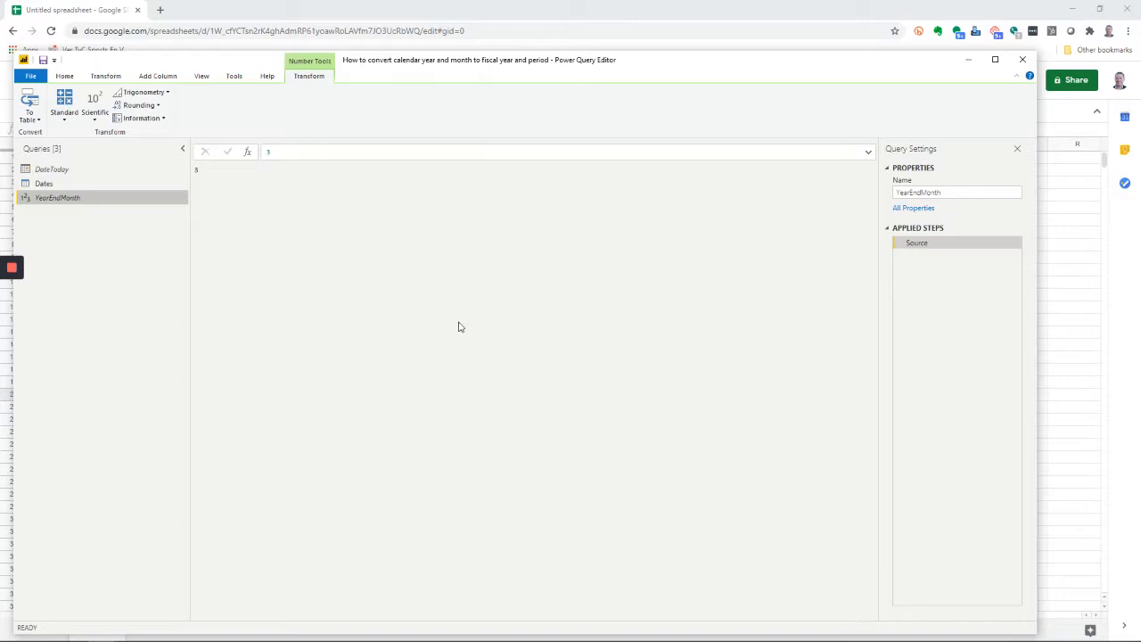
Step: Change the Dates query's YMI custom column to YPI, extending its formula with + 12 - YearEndMonth
click(97, 183)
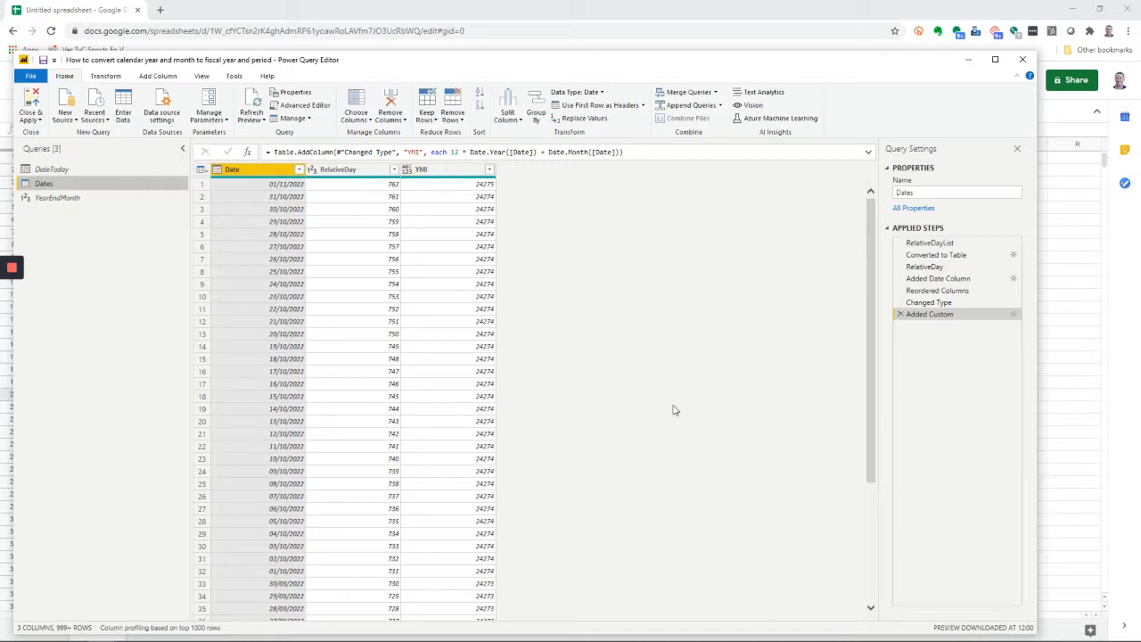
click(1014, 316)
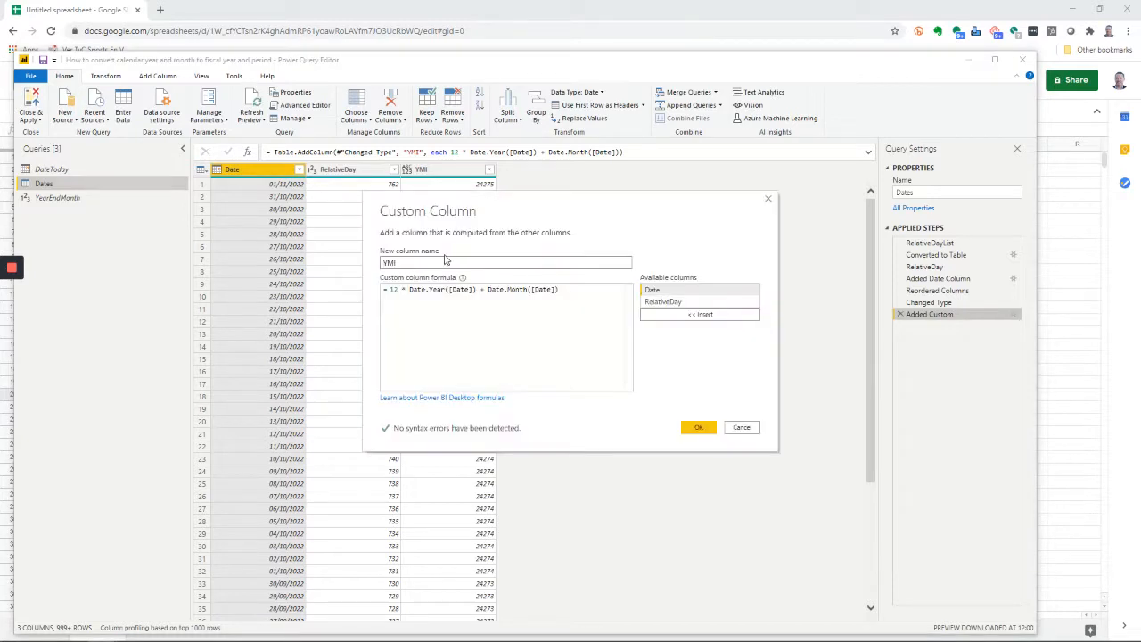
double_click(392, 264)
text(YPI)
click(580, 290)
text(+ 13)
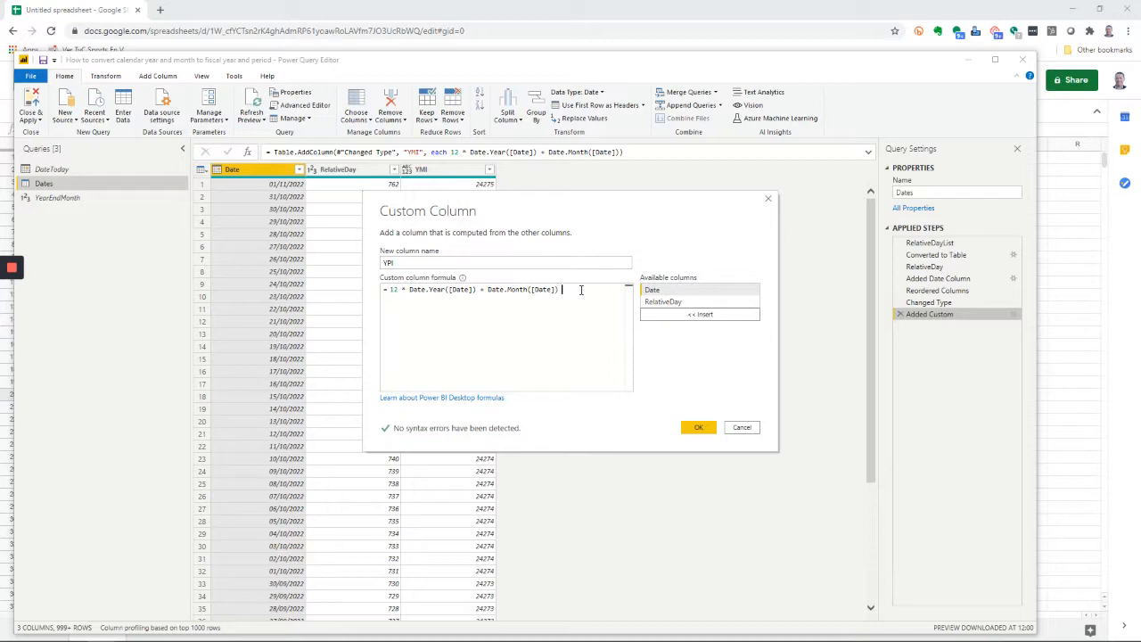
text( - YearEndM)
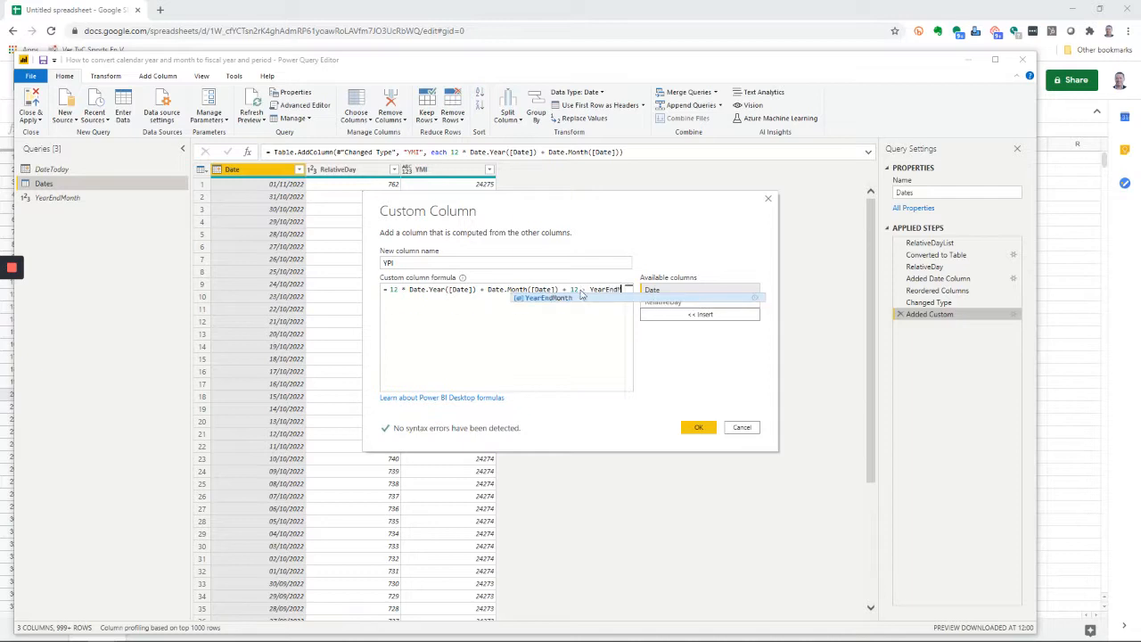
text(onth)
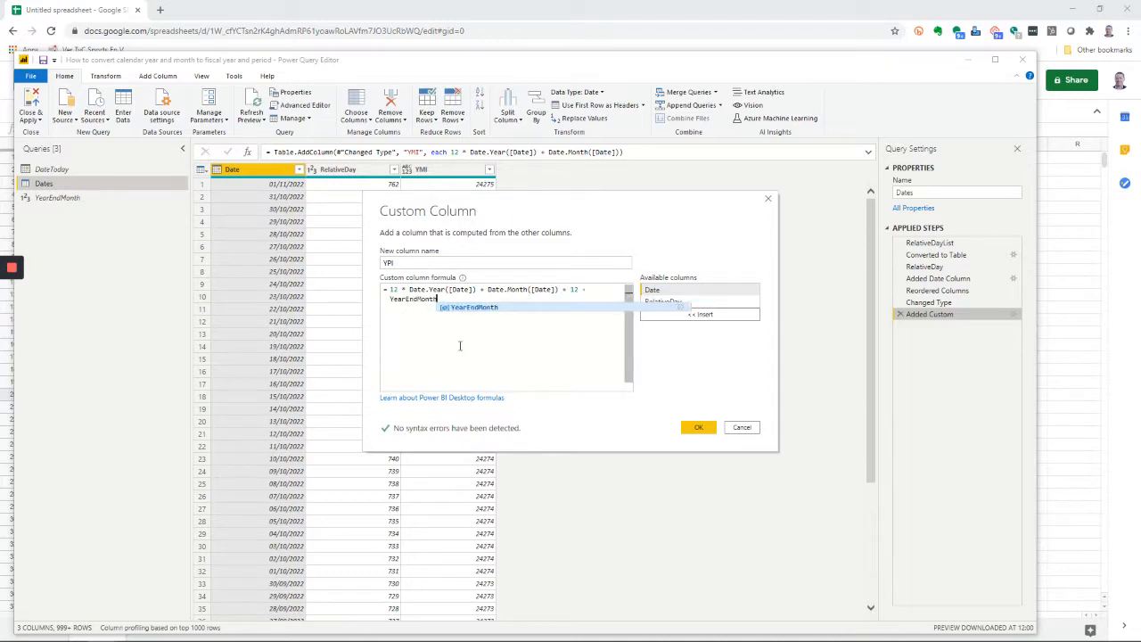
click(699, 427)
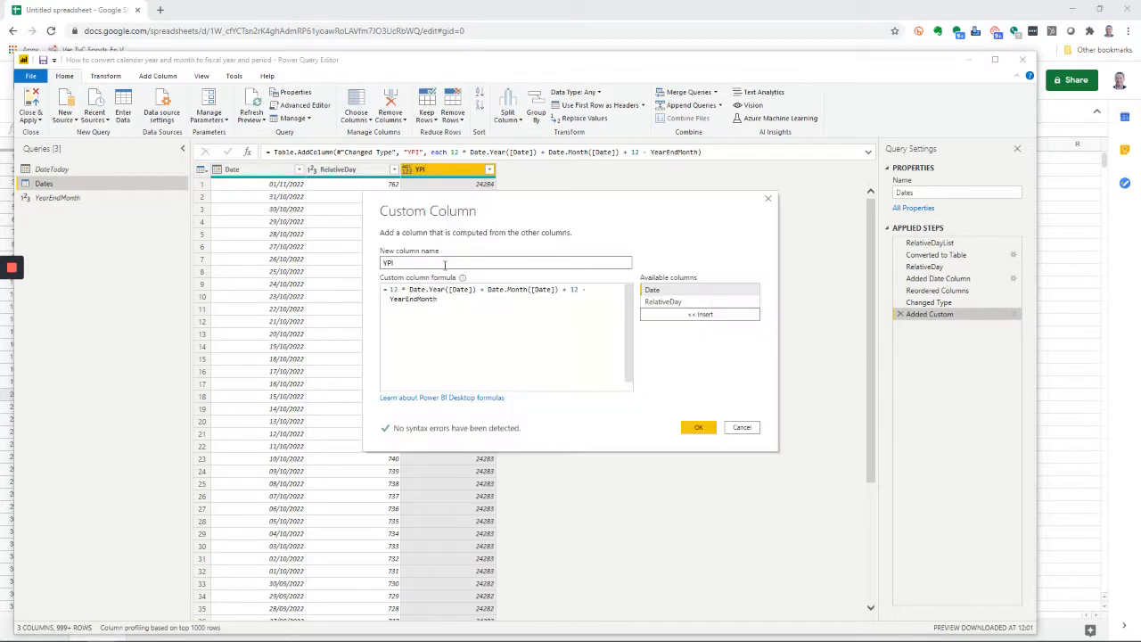
Step: Rename the YPI custom column to FiscalYear, enclosing its formula in parentheses and dividing it by 12
text(Fi)
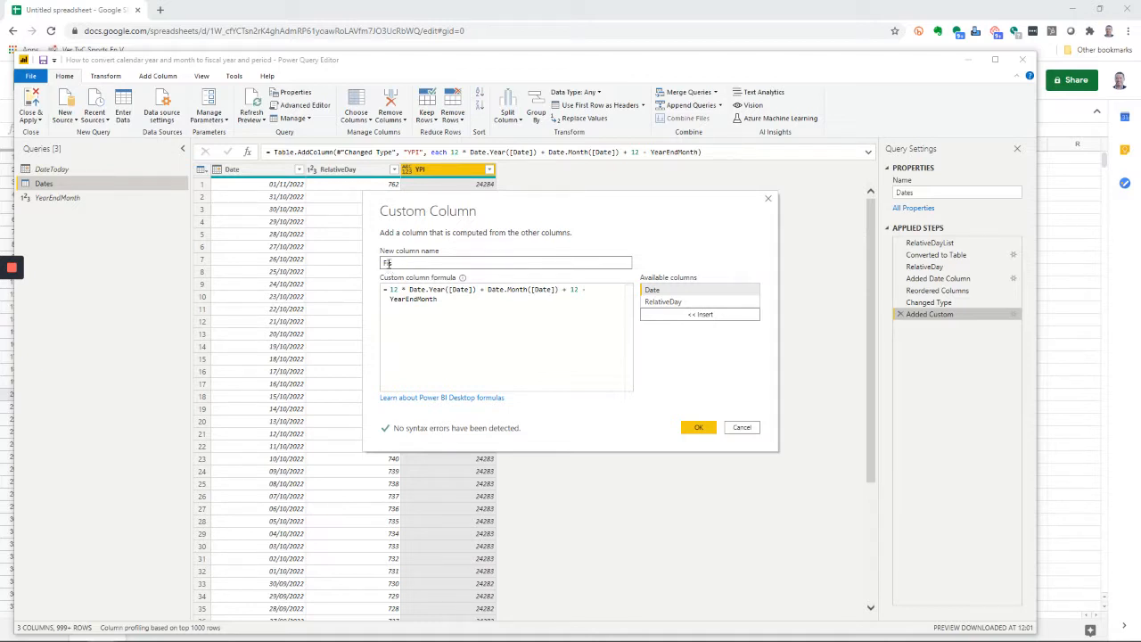
text(scalYear)
click(391, 290)
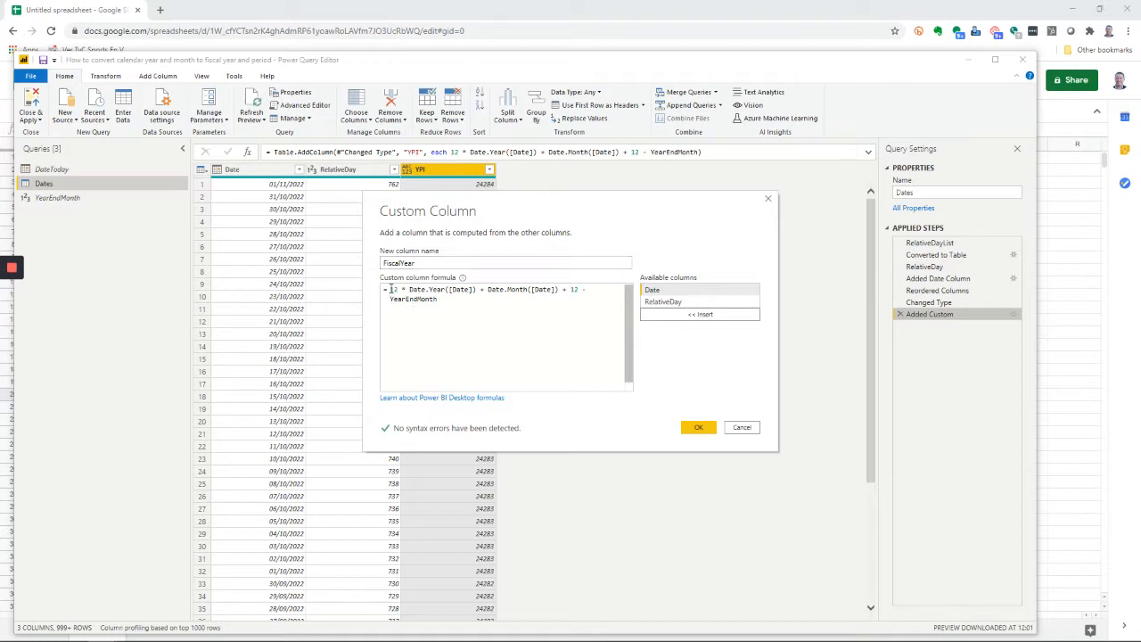
text(()
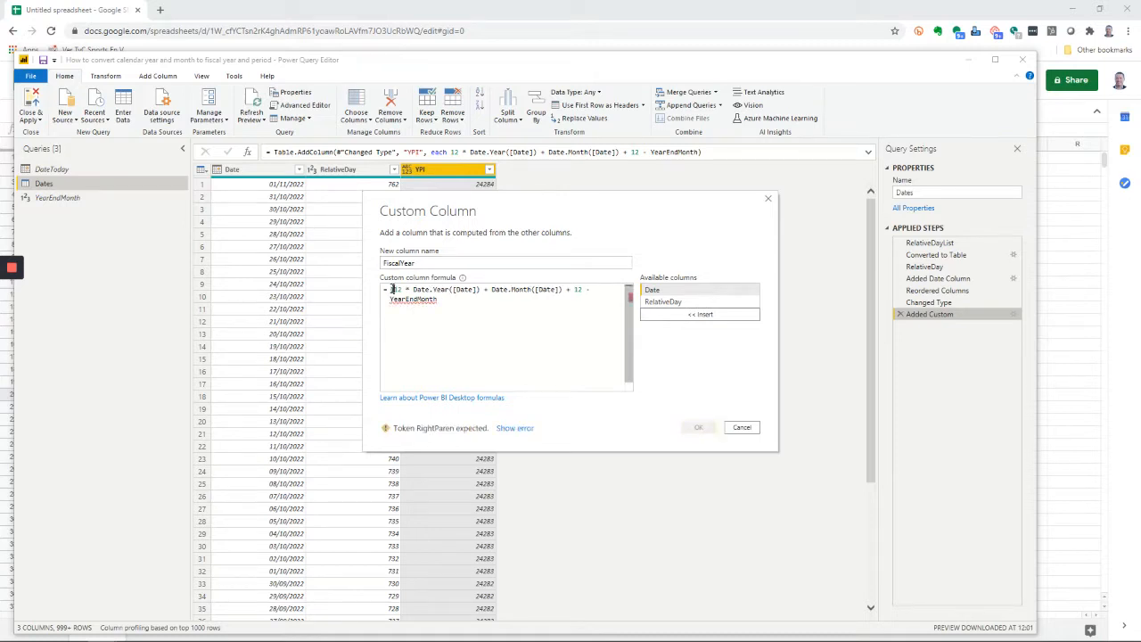
click(449, 303)
text())
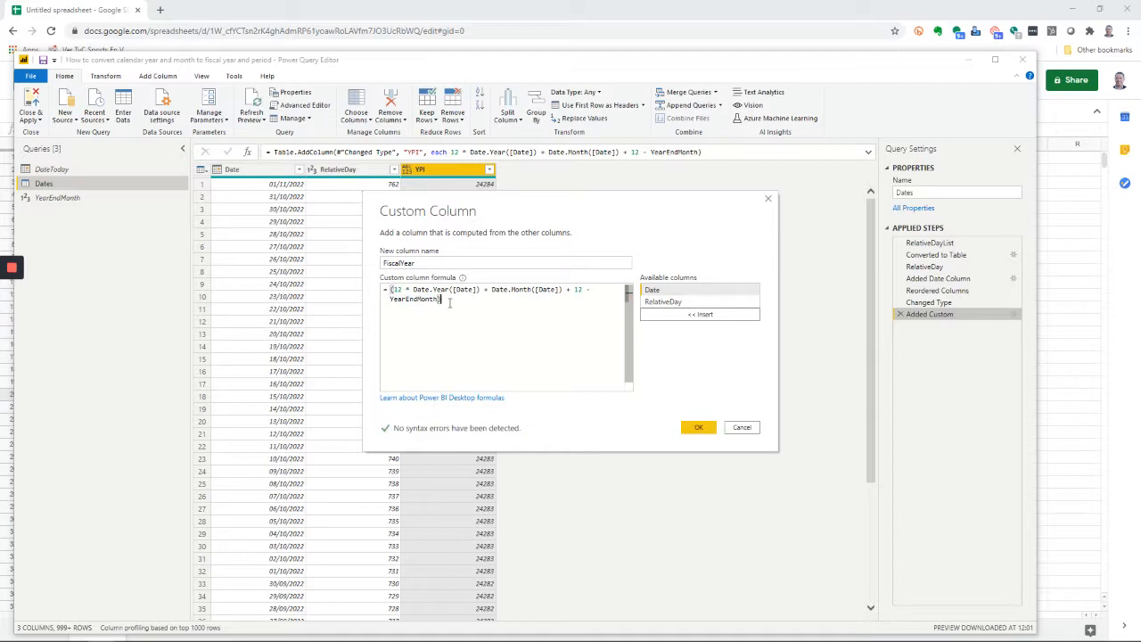
text(/12)
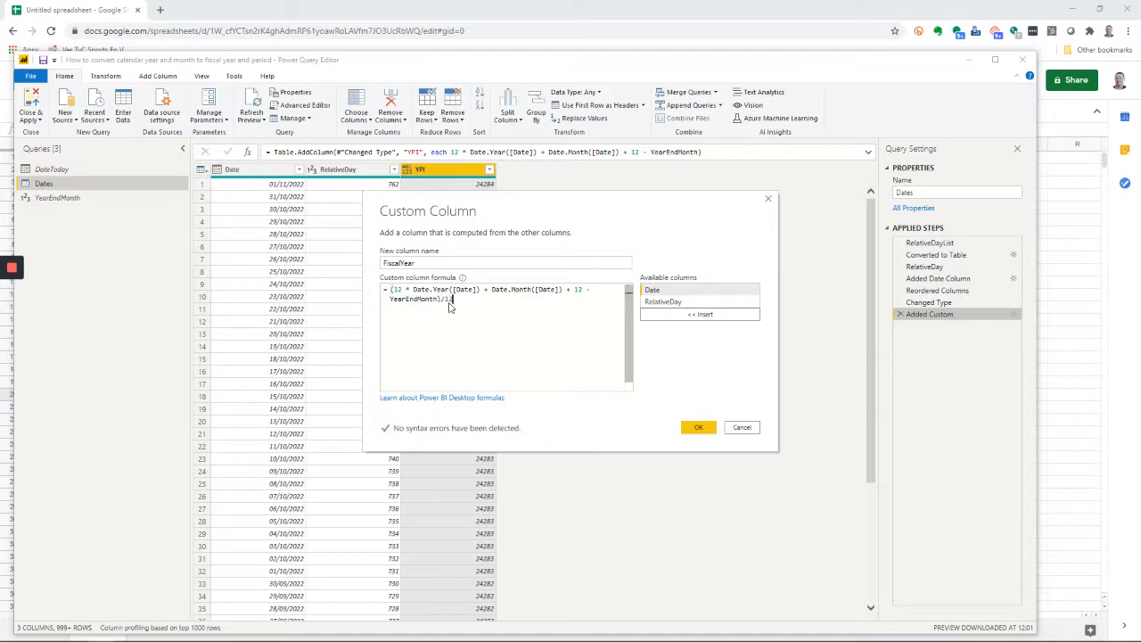
click(698, 428)
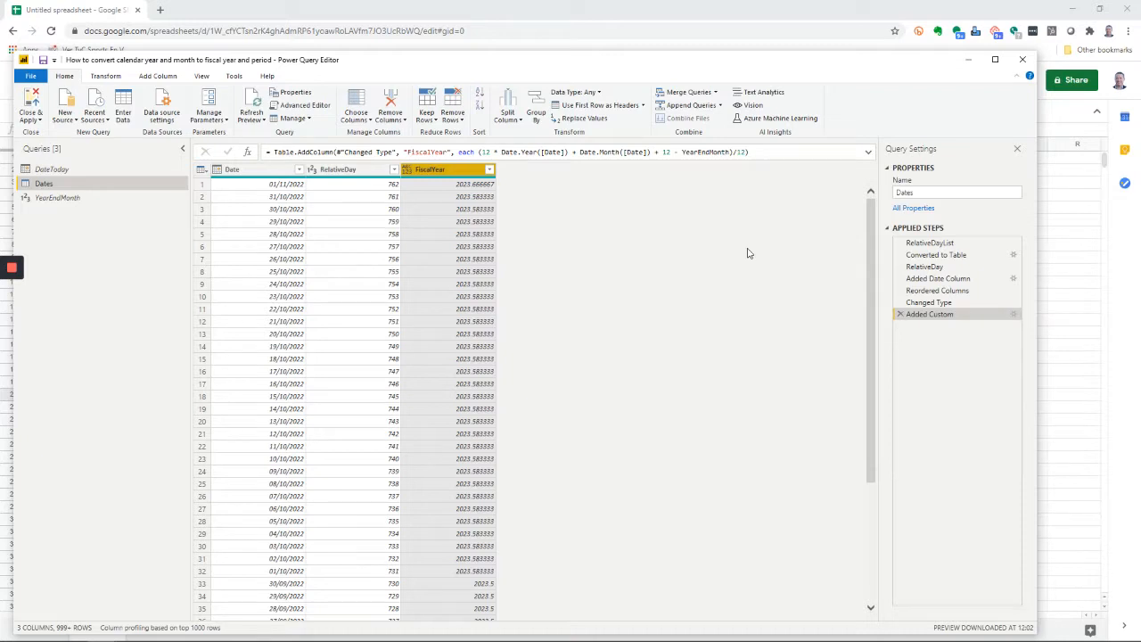
Step: Wrap the FiscalYear column's formula in Number.RoundDown with 0 digits
click(1013, 315)
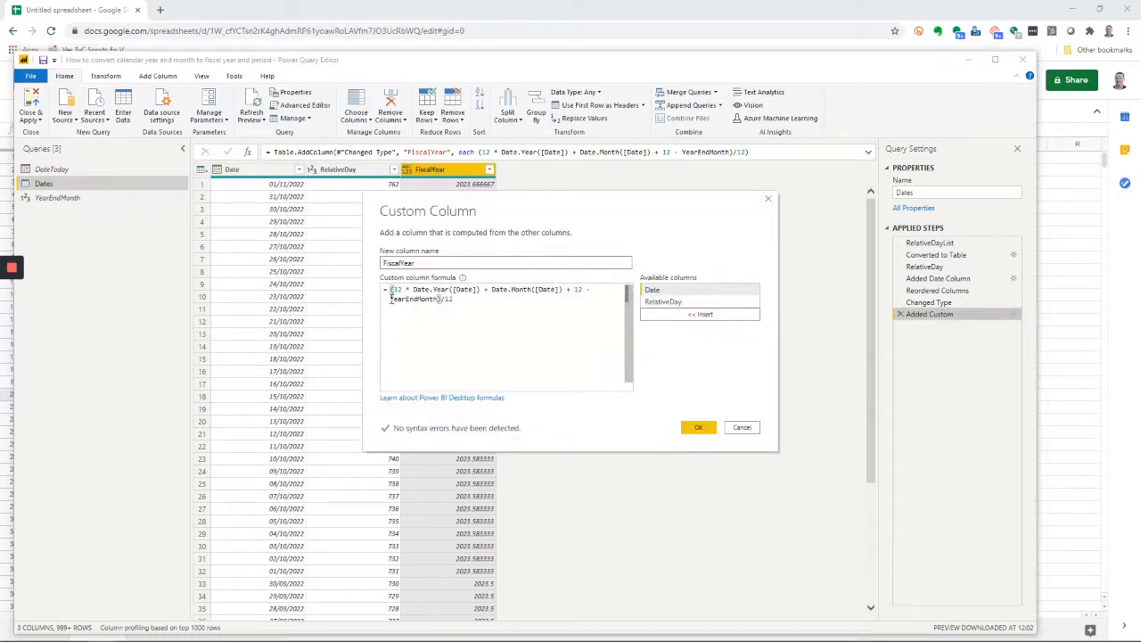
click(390, 291)
text(()
text(Num)
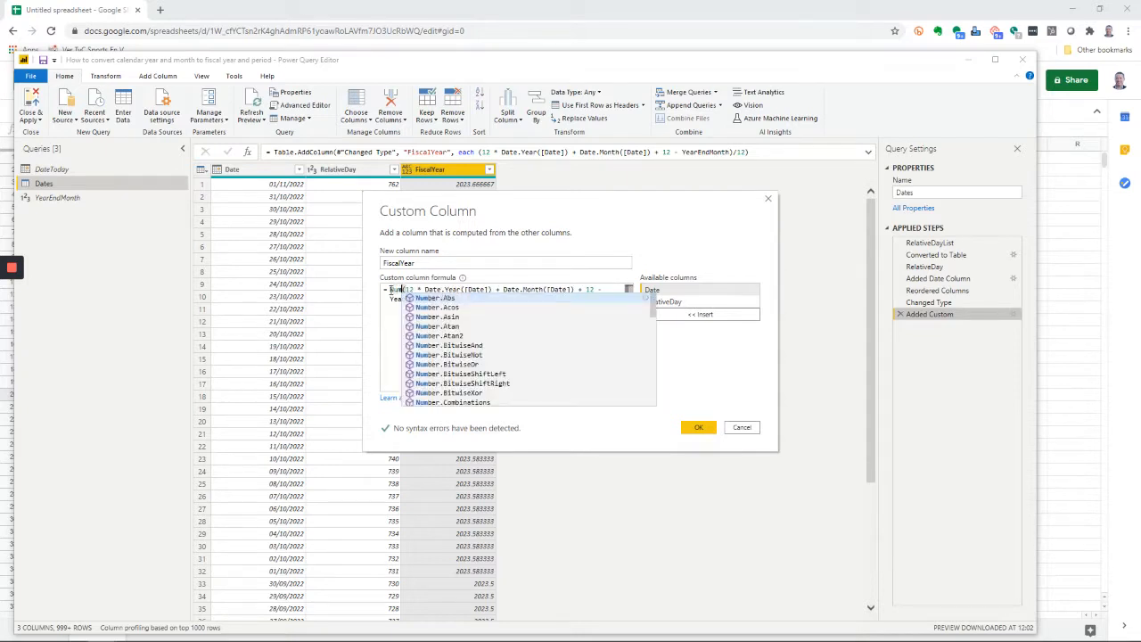
text(ber.Rou)
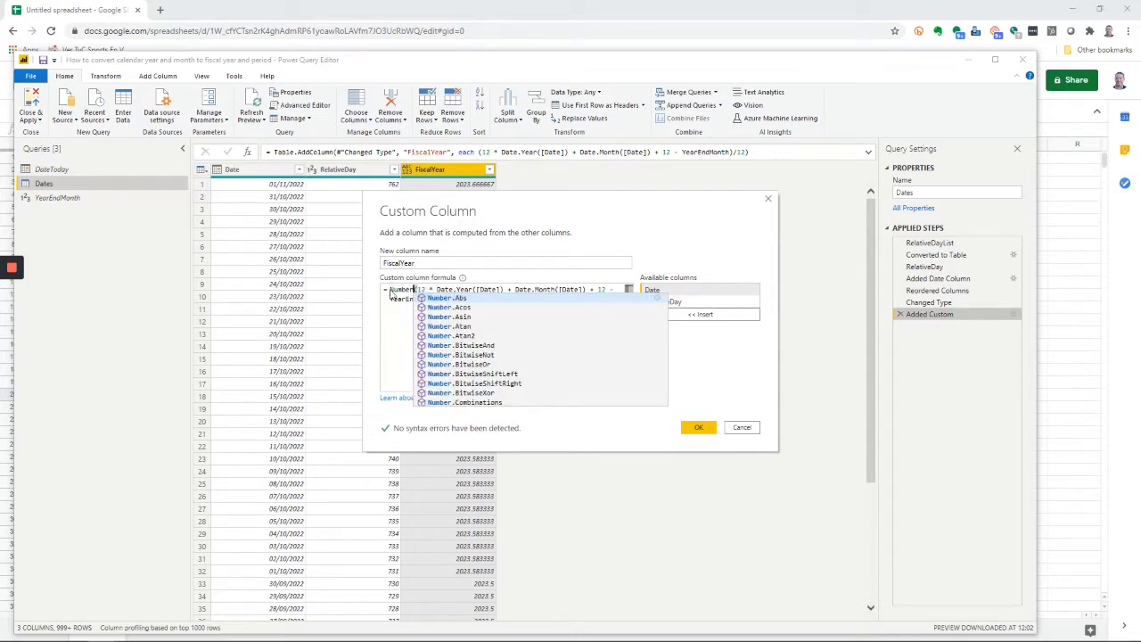
text(ndDown)
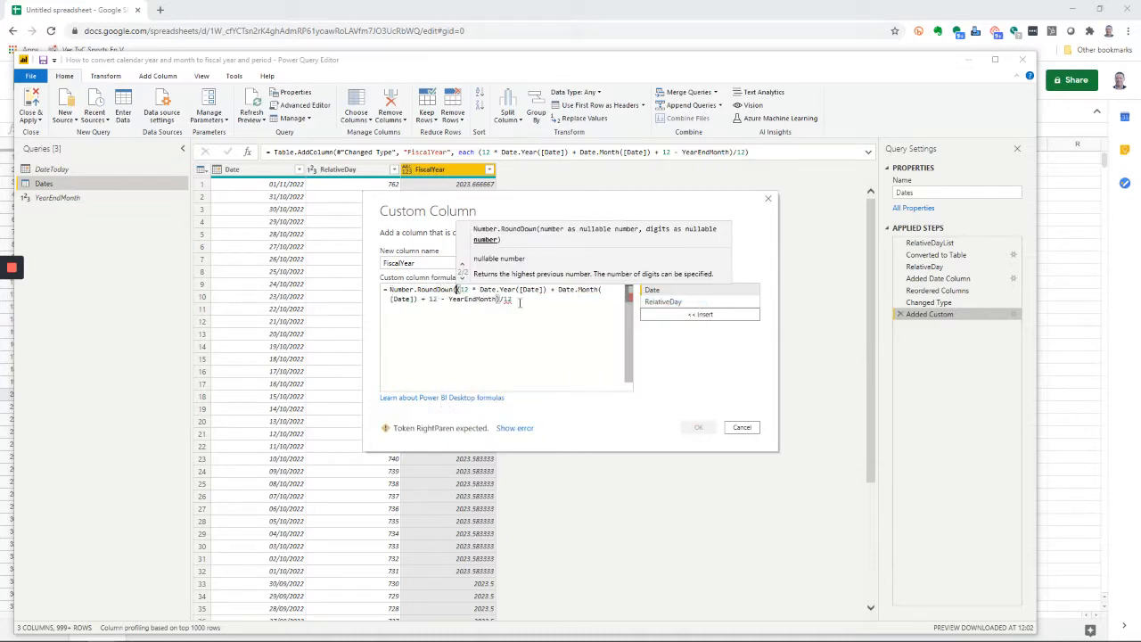
click(524, 305)
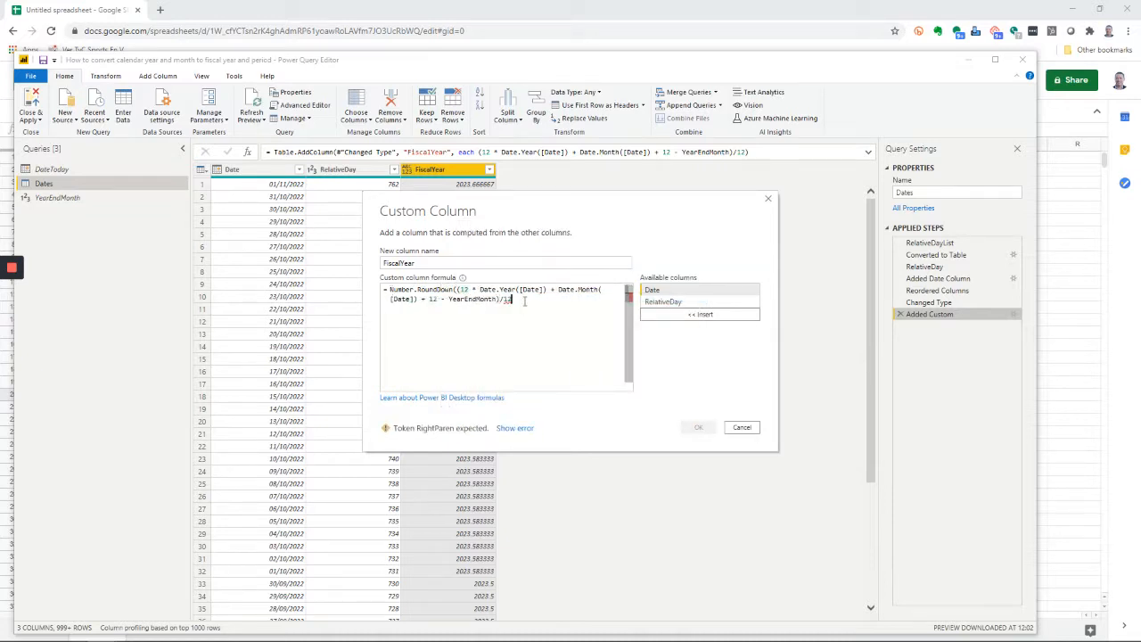
text(,0))
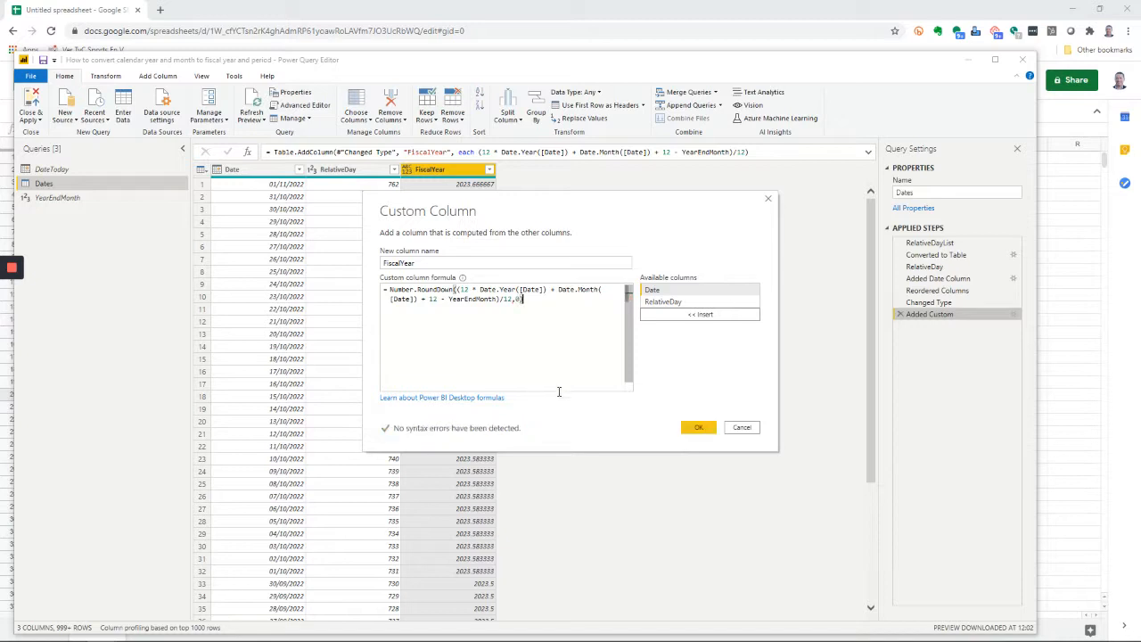
click(698, 428)
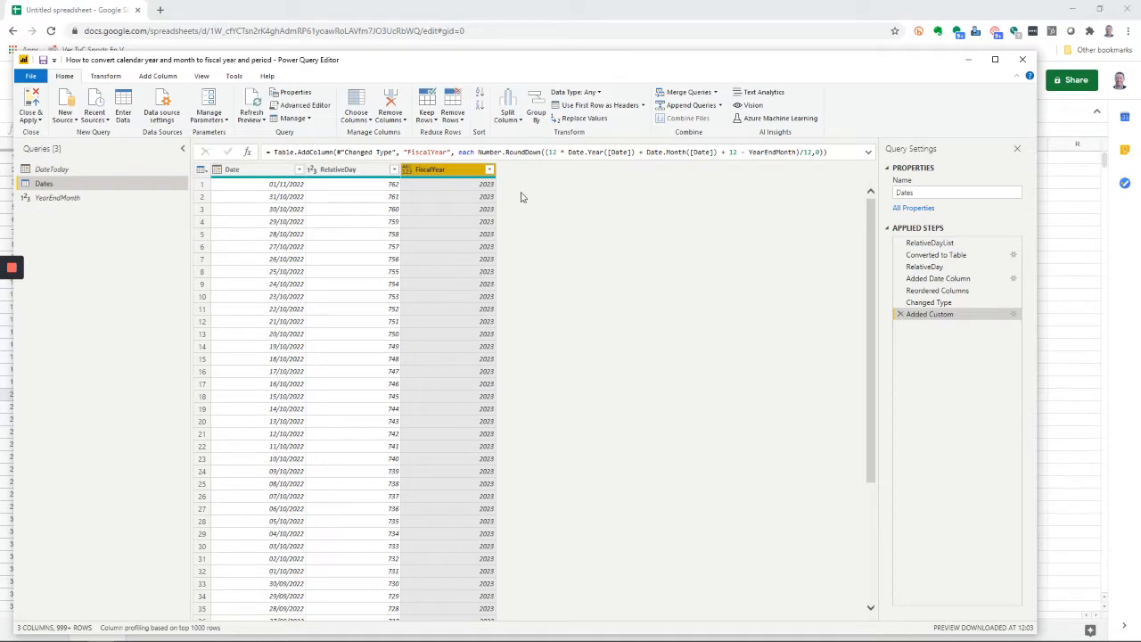
Step: Add Int64.Type as the column type argument in the Table.AddColumn formula for FiscalYear
click(824, 151)
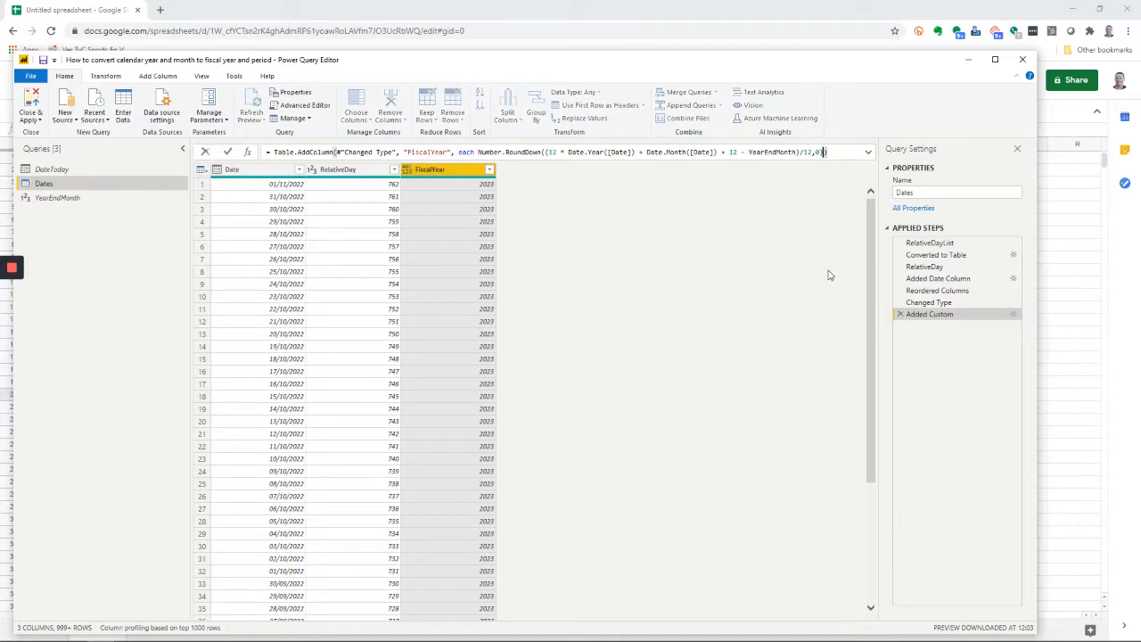
text(,)
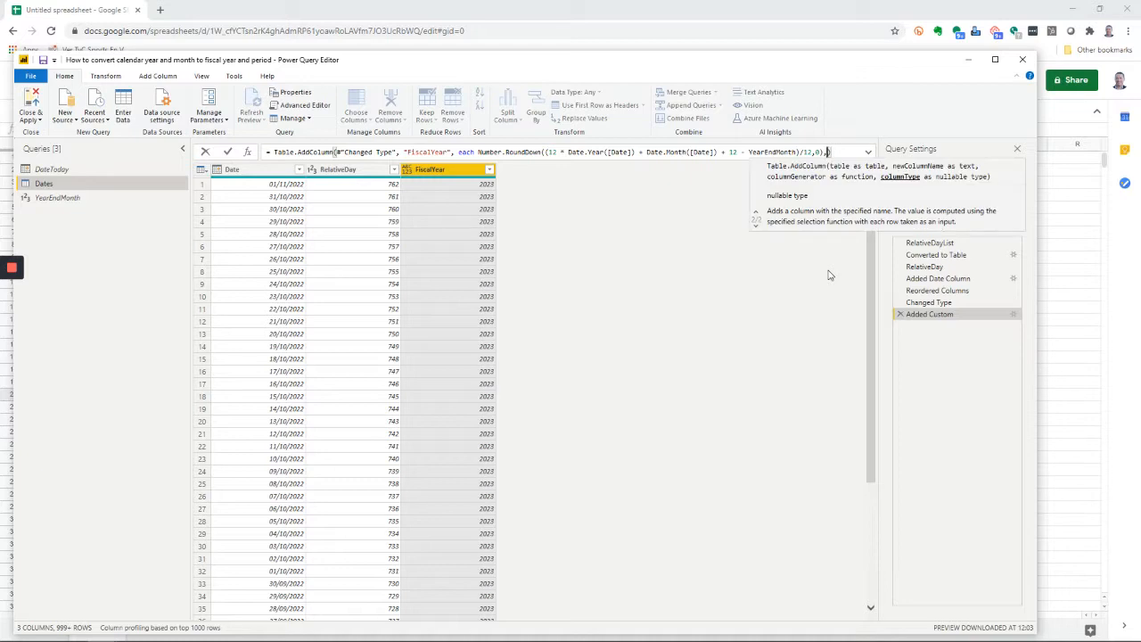
text(T)
text(nt.6)
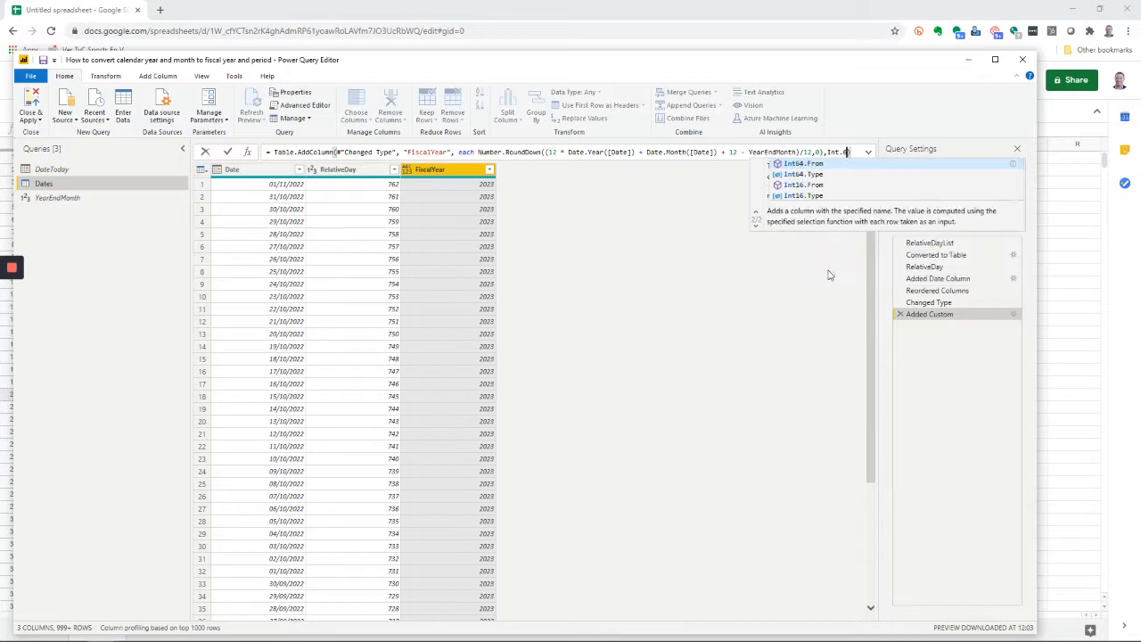
text(4.Type)
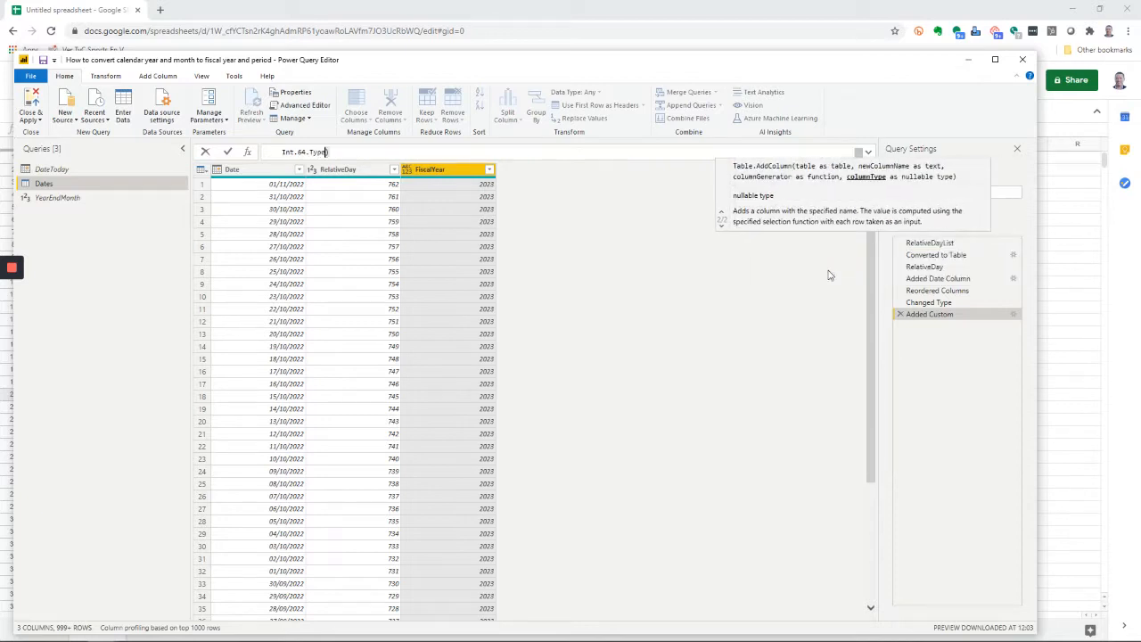
click(229, 152)
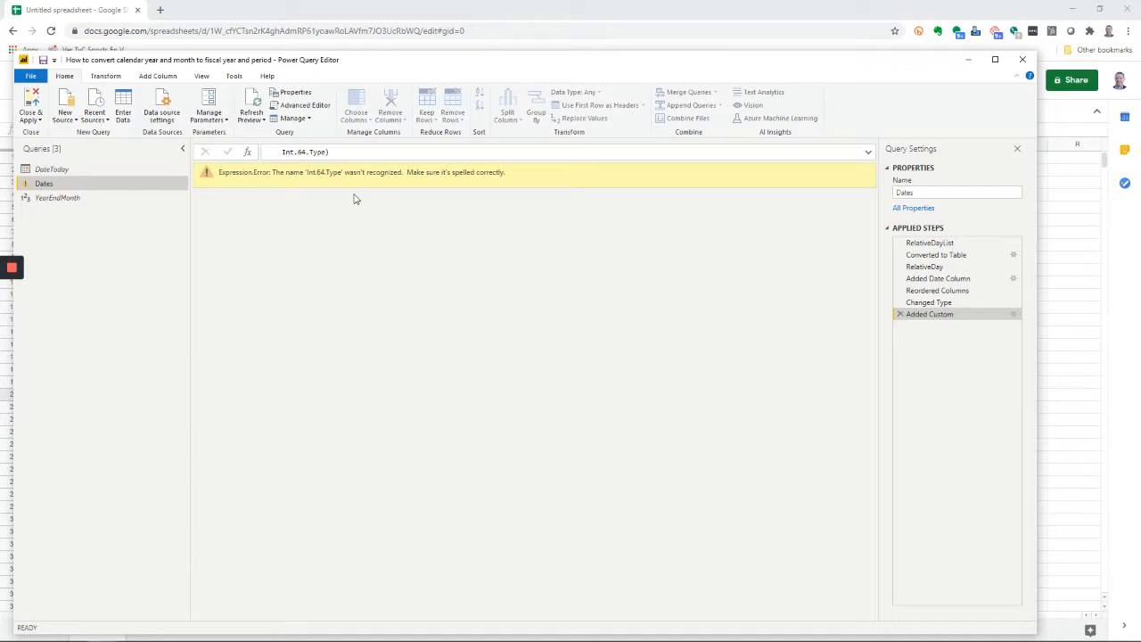
click(297, 151)
key(BackSpace)
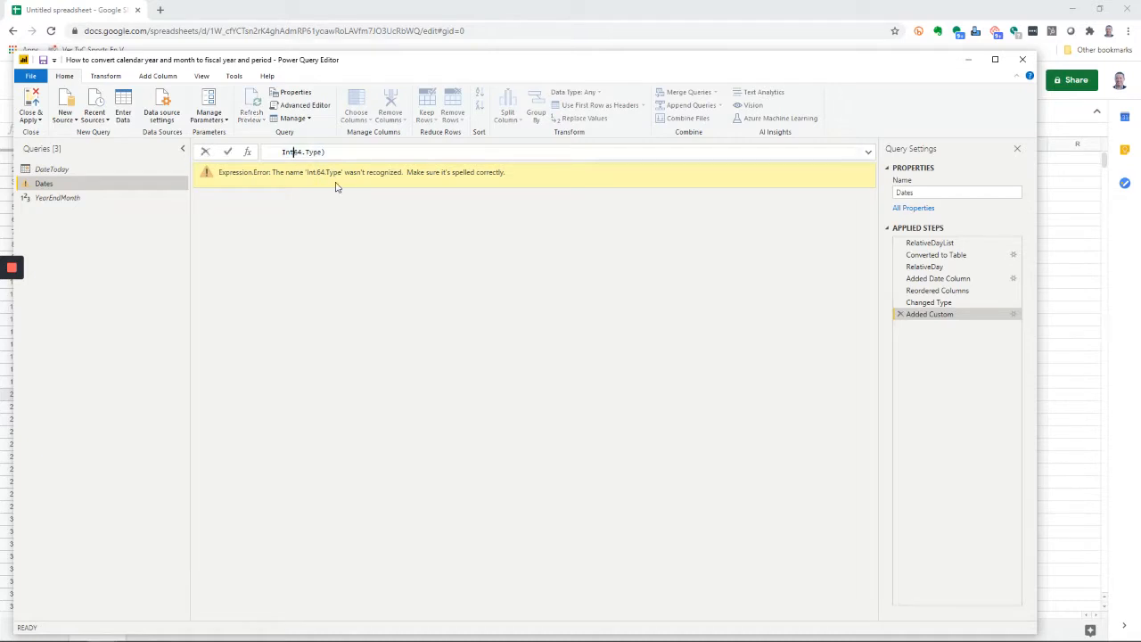
click(229, 153)
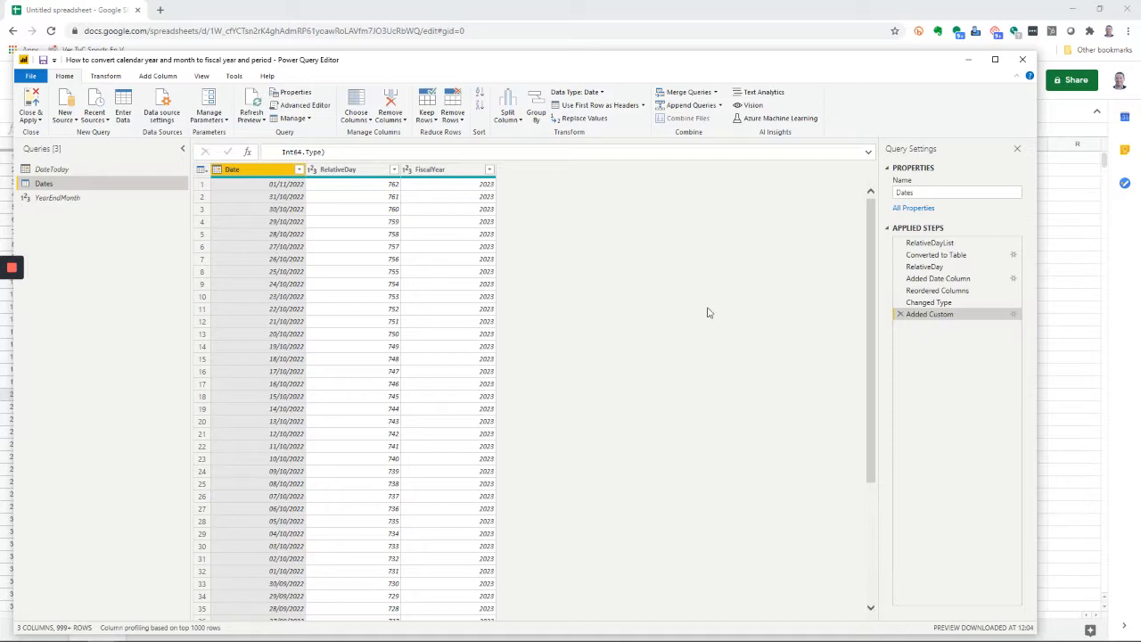
Step: Rename the Added Custom step to Added FiscalYear in the query's M code, including the final reference after "in"
click(303, 105)
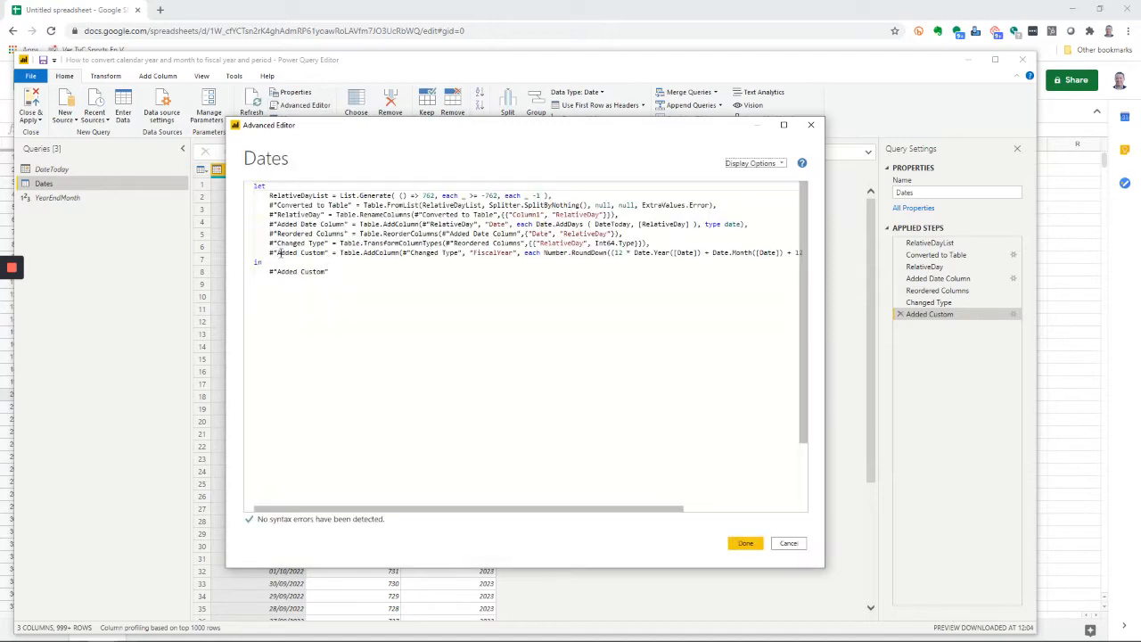
drag(278, 253, 314, 252)
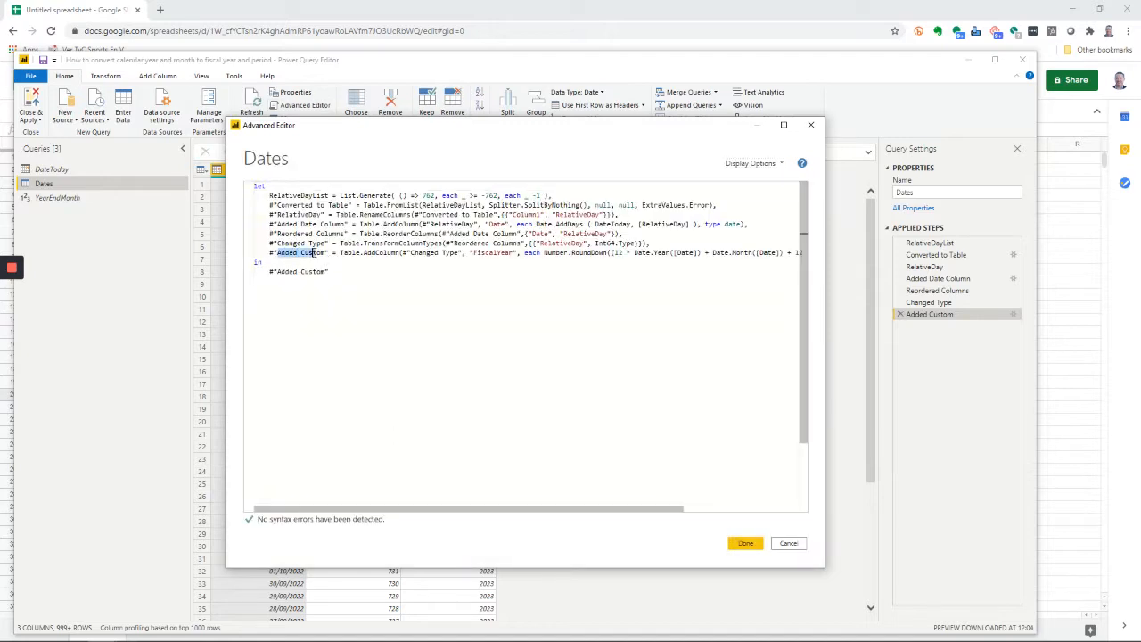
double_click(314, 253)
text(Fisca)
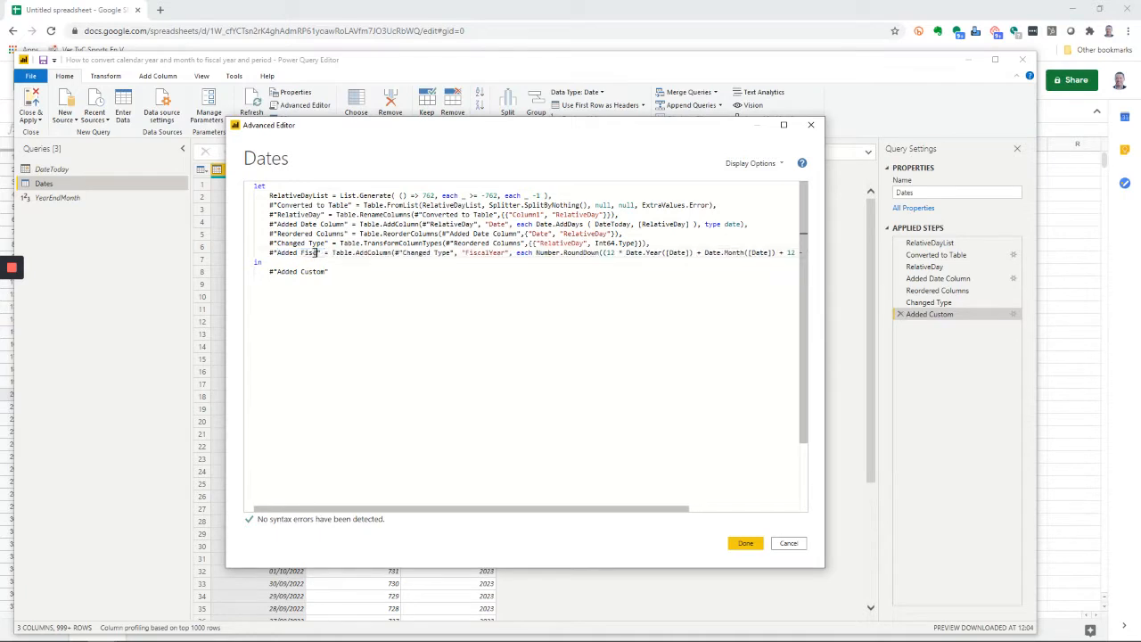
text(lYear)
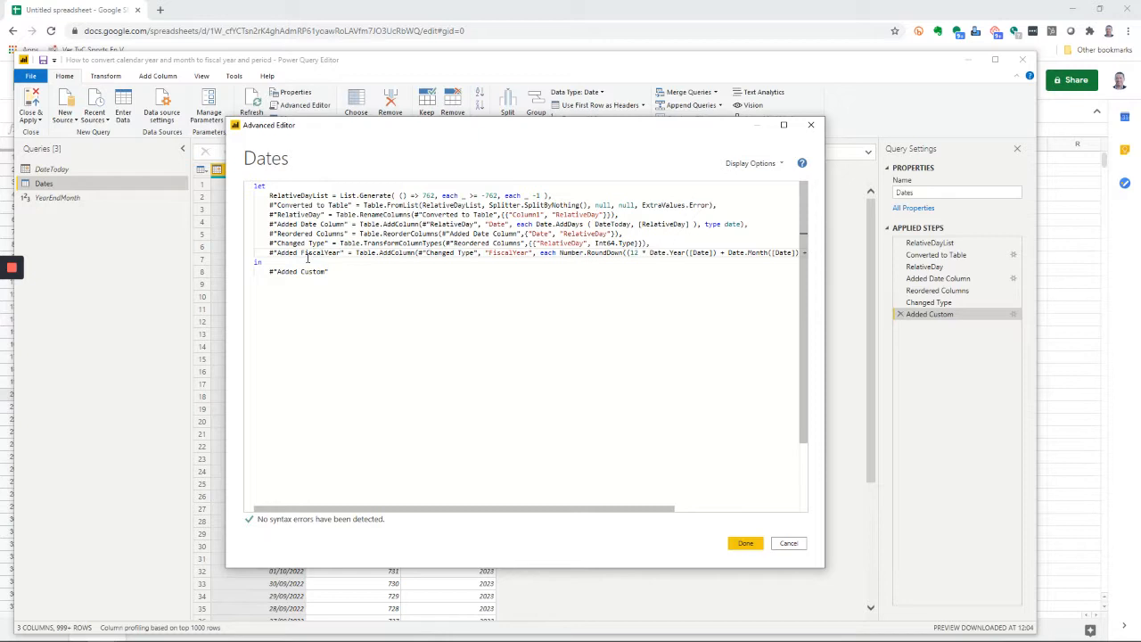
double_click(310, 272)
text(FiscalYear)
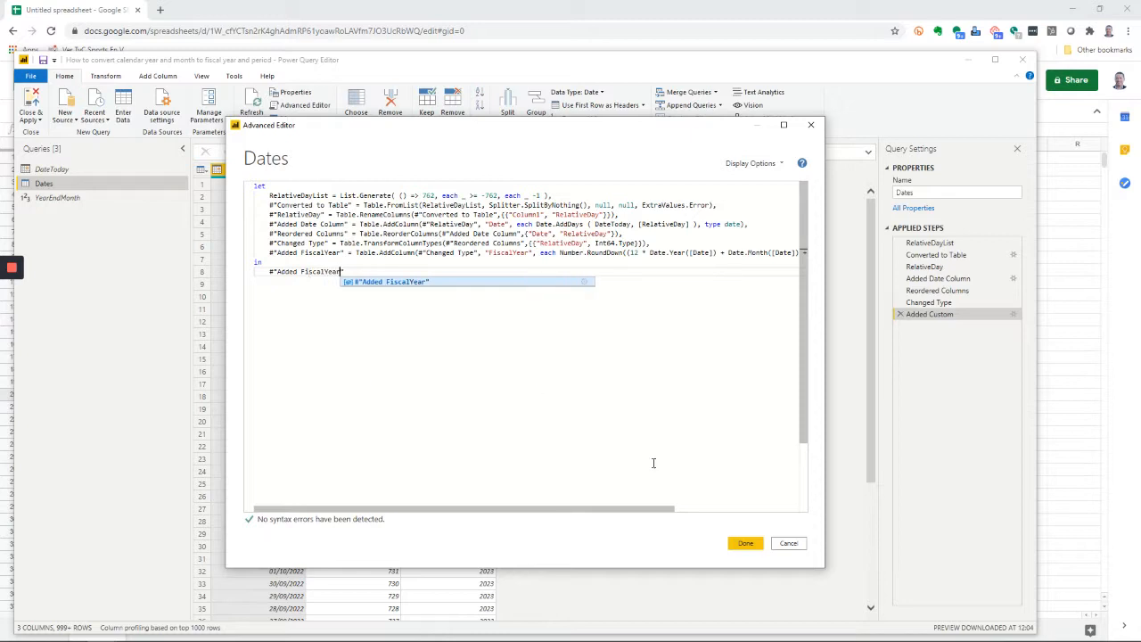
click(740, 543)
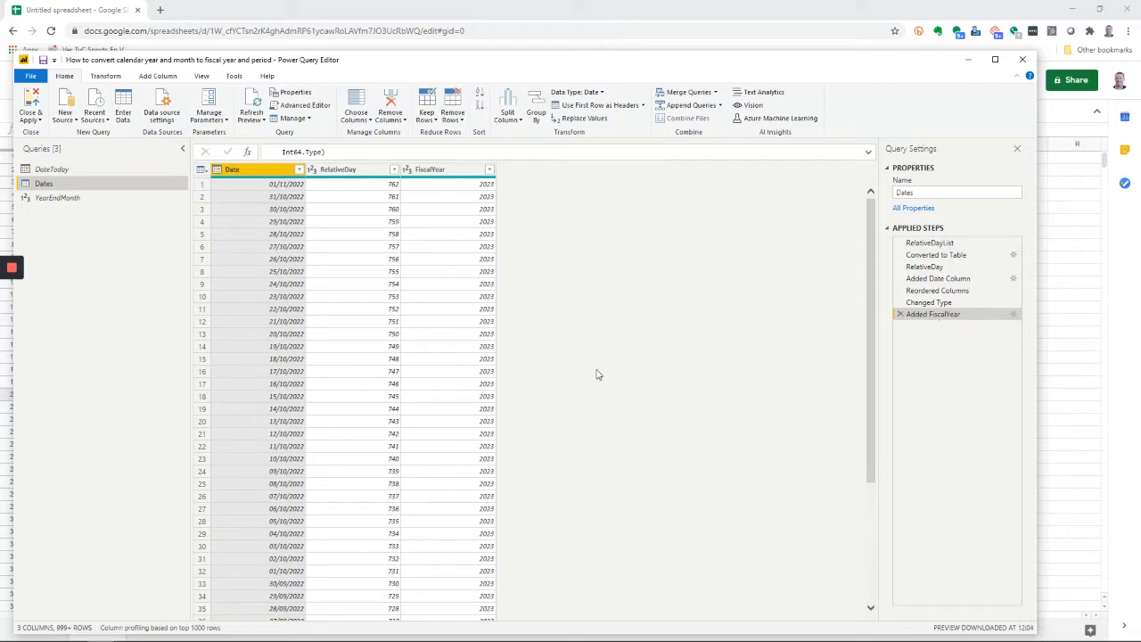
Step: Start a new custom column named Period in the Dates query and consult the Period formula in the Google Sheets notes
click(162, 78)
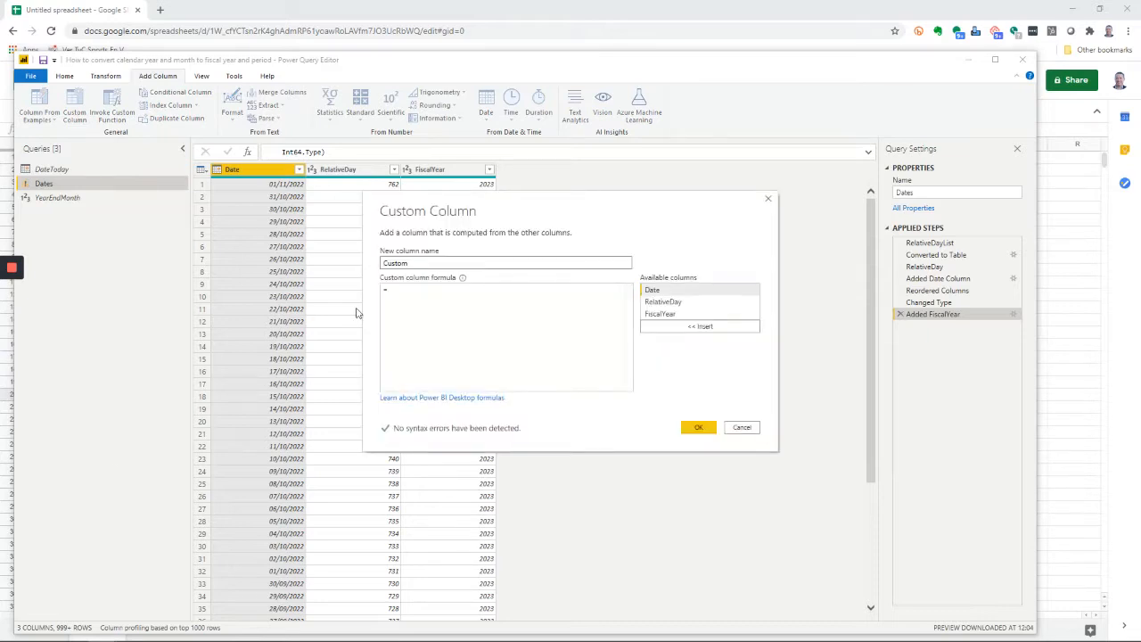
double_click(398, 264)
text(Period)
click(408, 291)
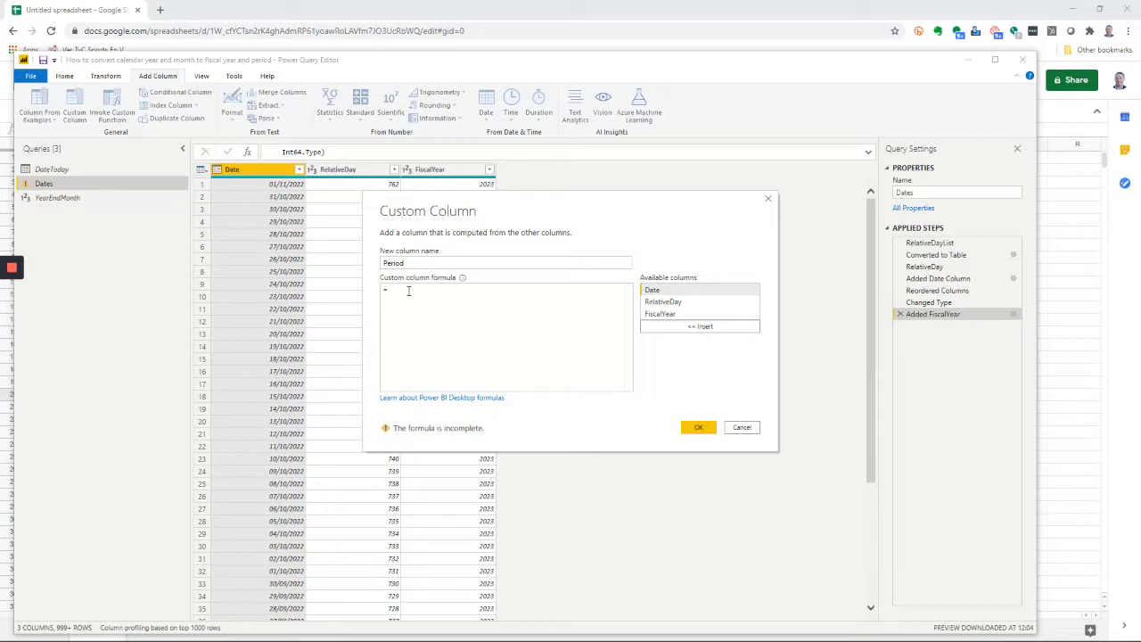
key(alt+Tab)
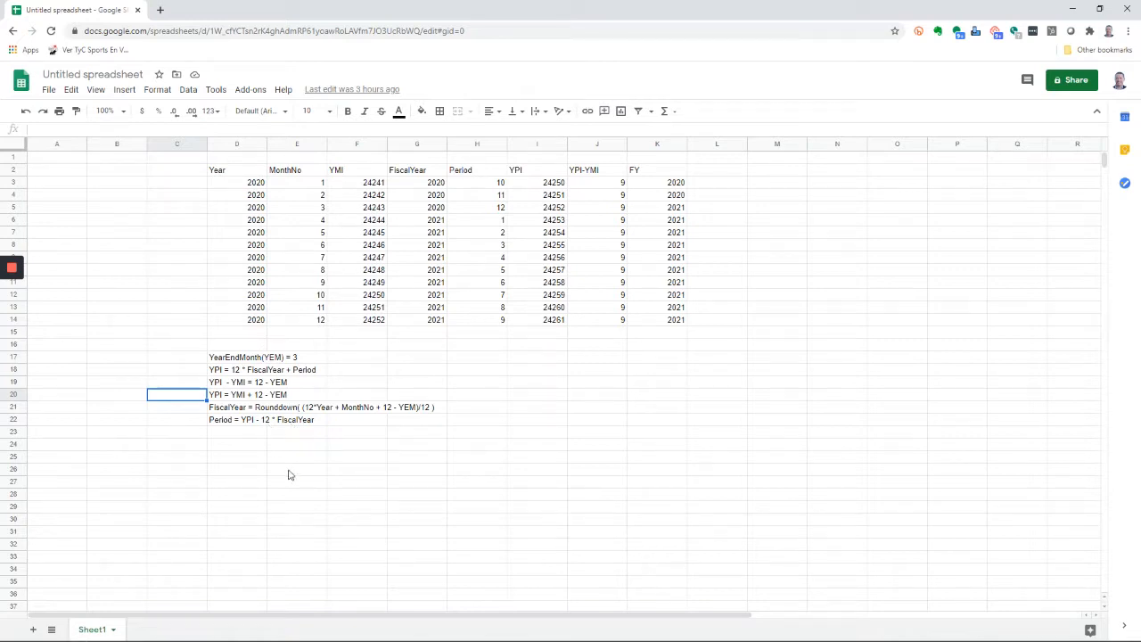
key(alt+Tab)
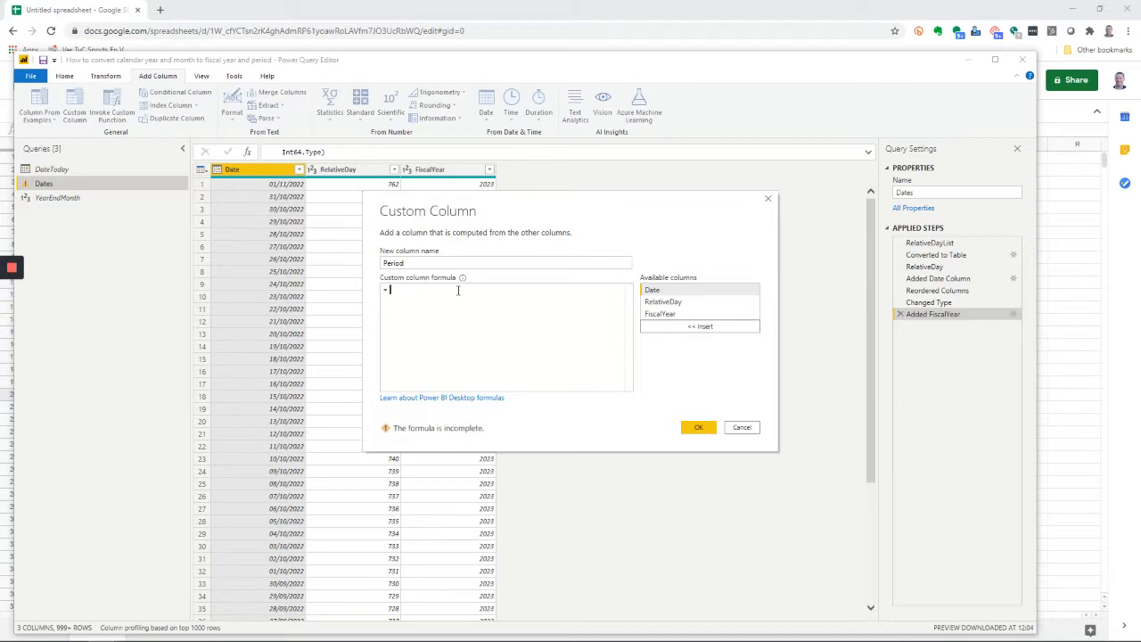
Step: Begin the Period column's formula with 12 * Date.Year([Date])
text(12 * D)
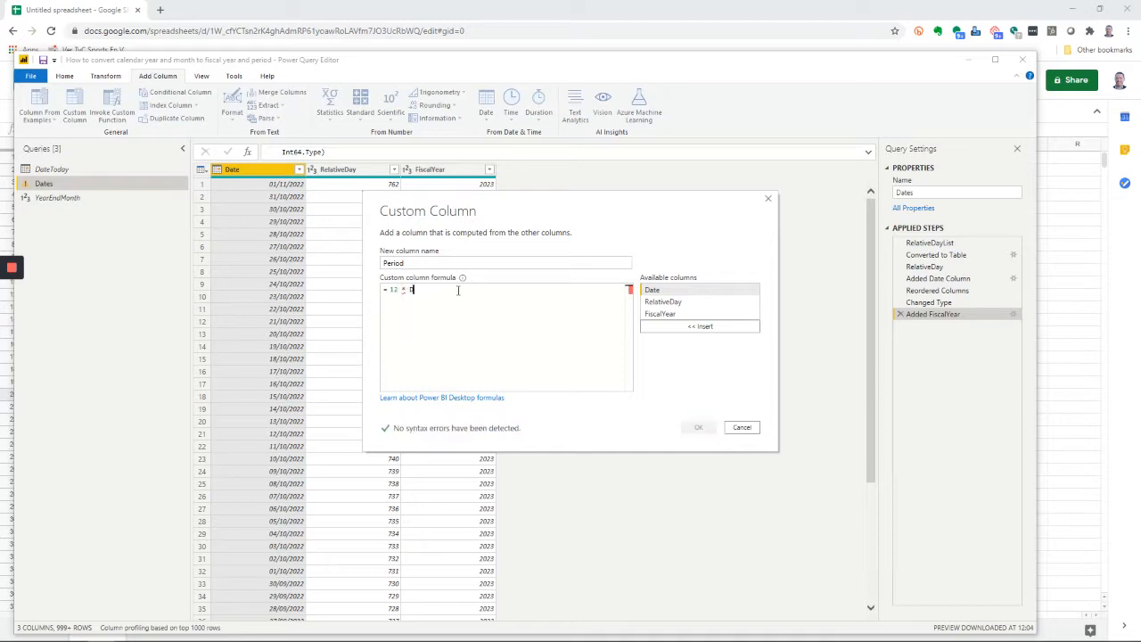
text(ate.Month)
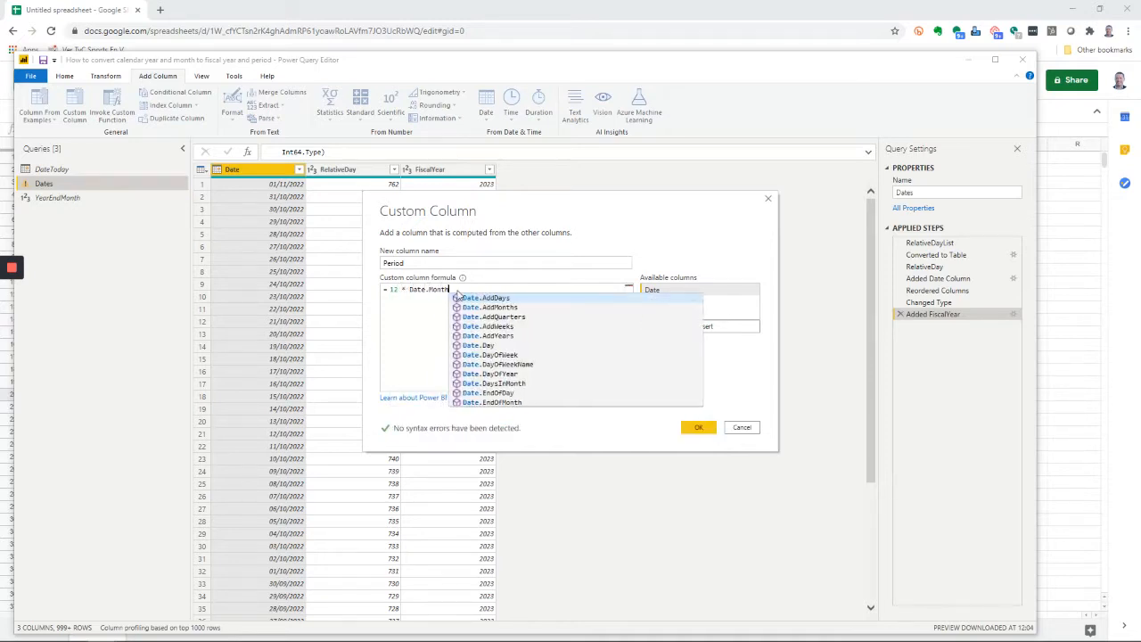
key(BackSpace)
key(BackSpace)
key(BackSpace)
key(BackSpace)
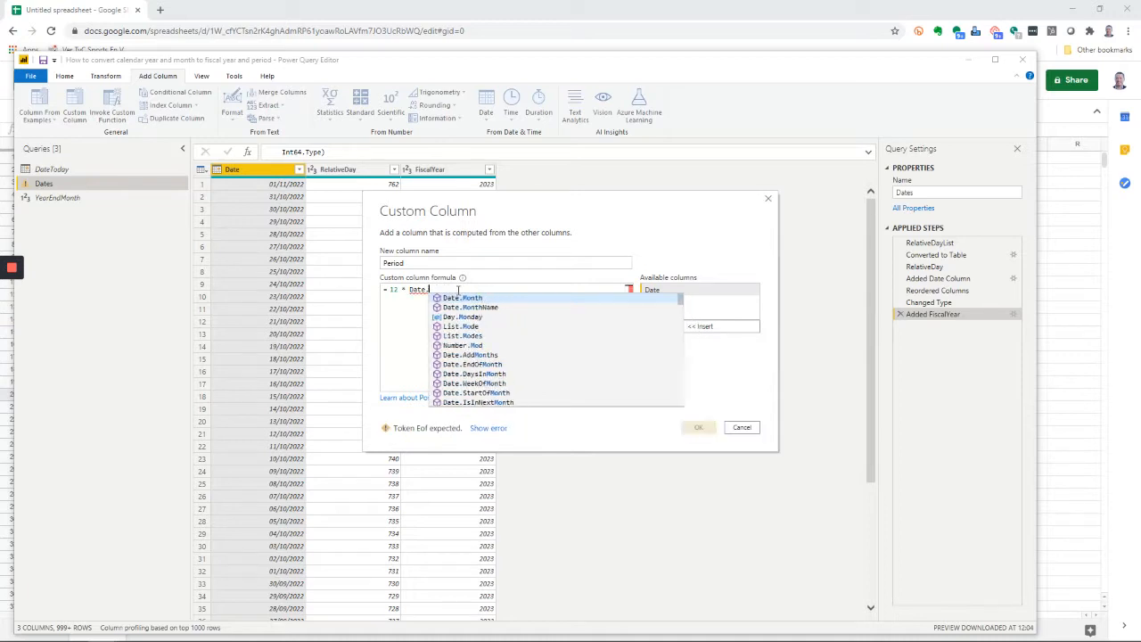
text(Year()
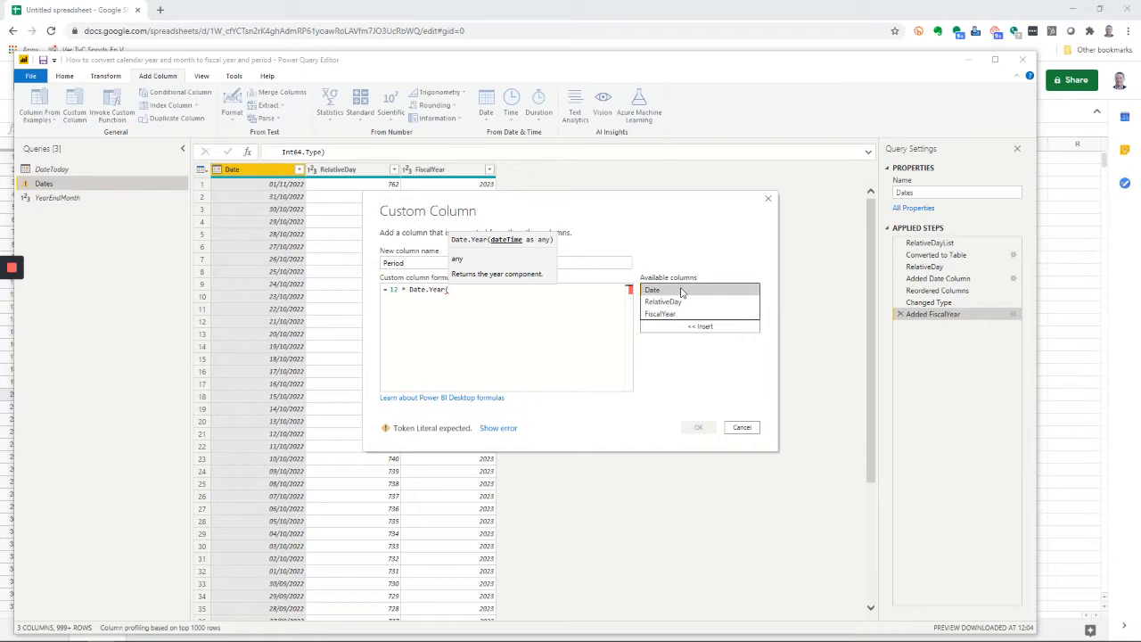
double_click(681, 292)
text() )
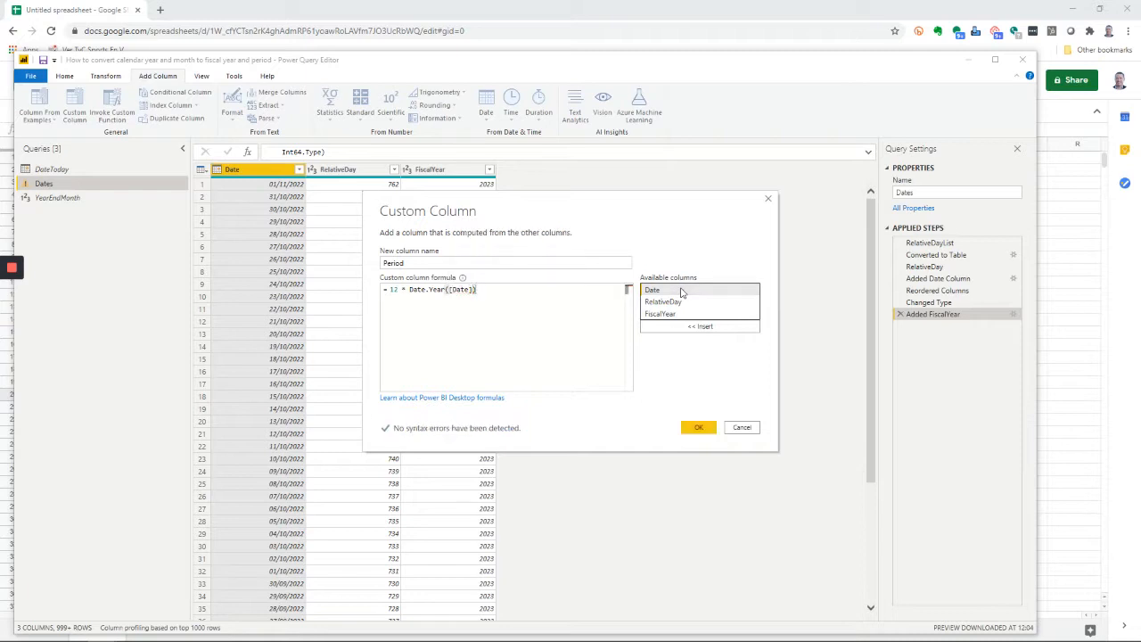
Step: Extend the Period formula with + Date.Month([Date]) + 12 - YearEndMonth
text(+)
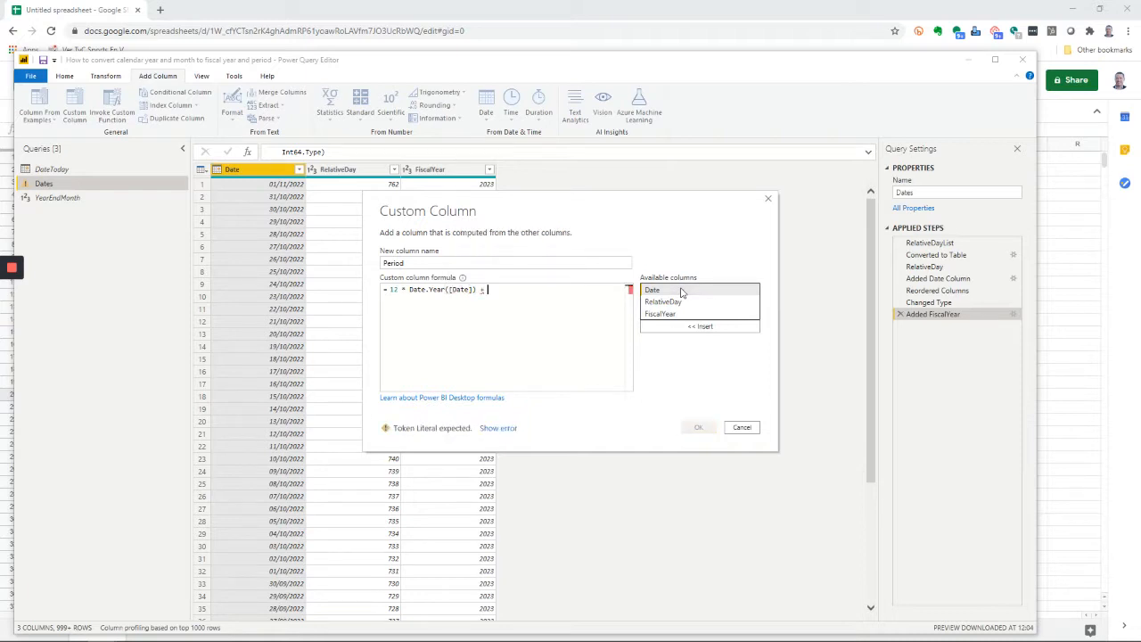
text( D)
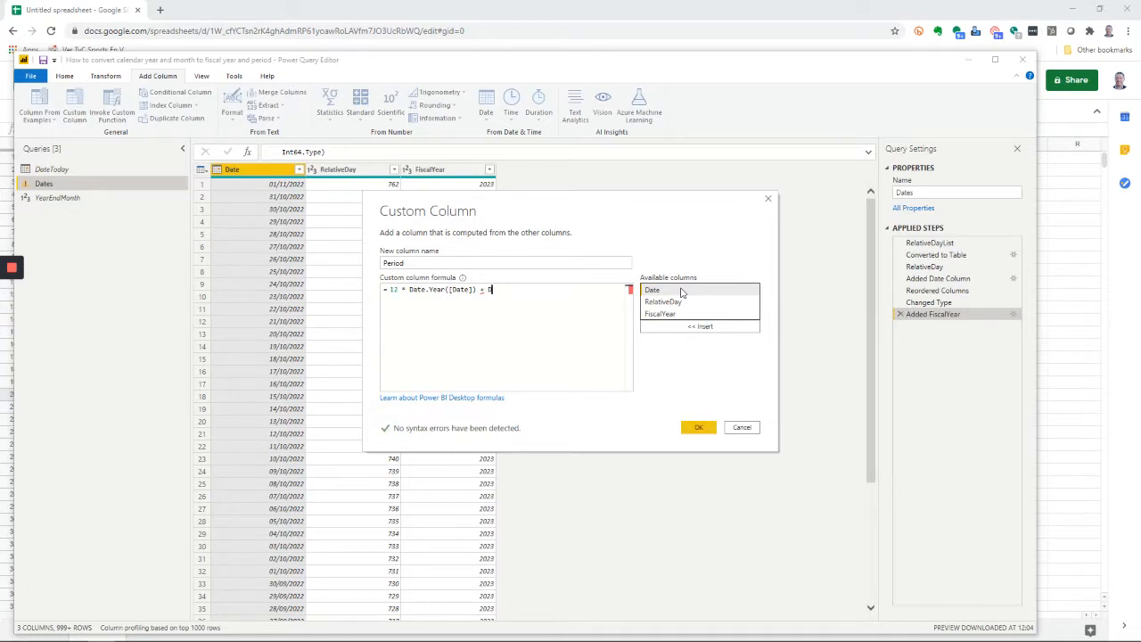
text(ate.Month()
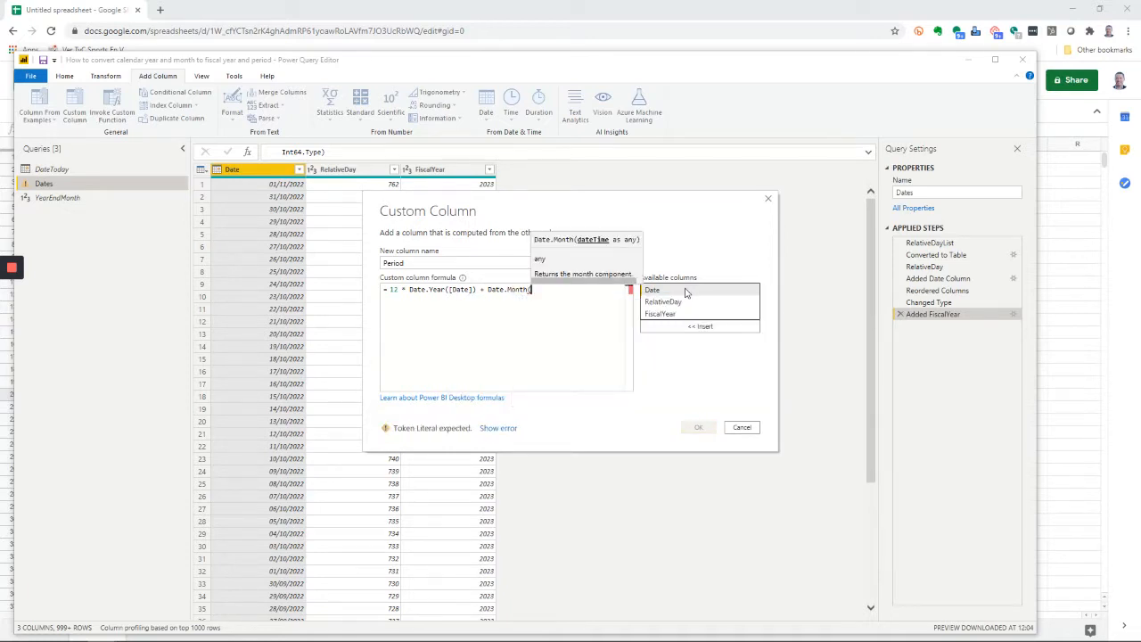
double_click(685, 292)
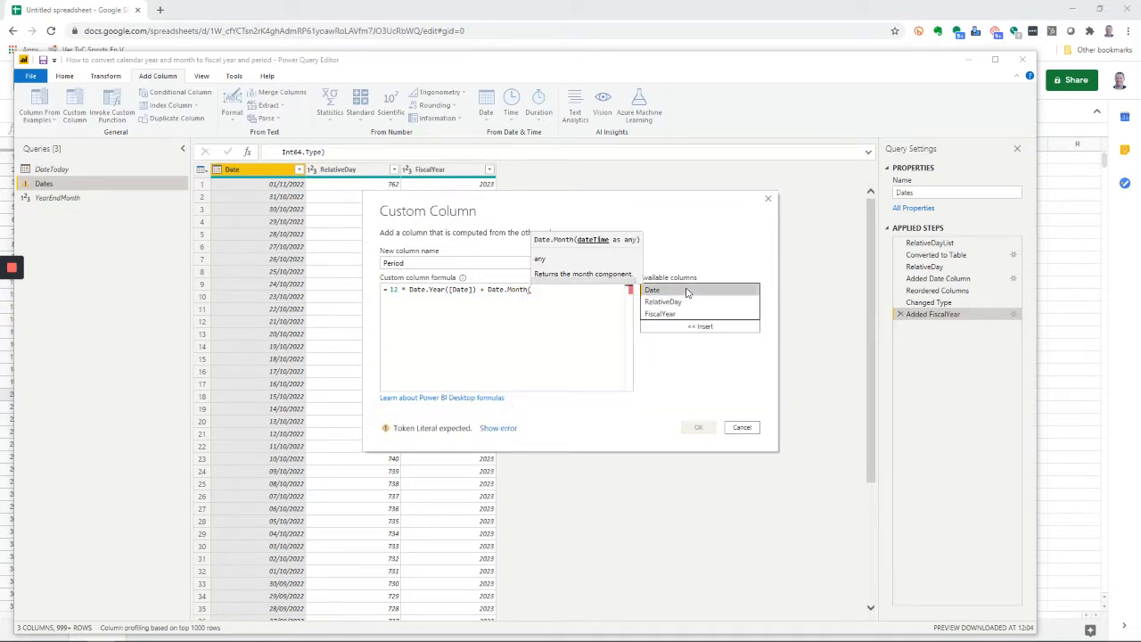
text())
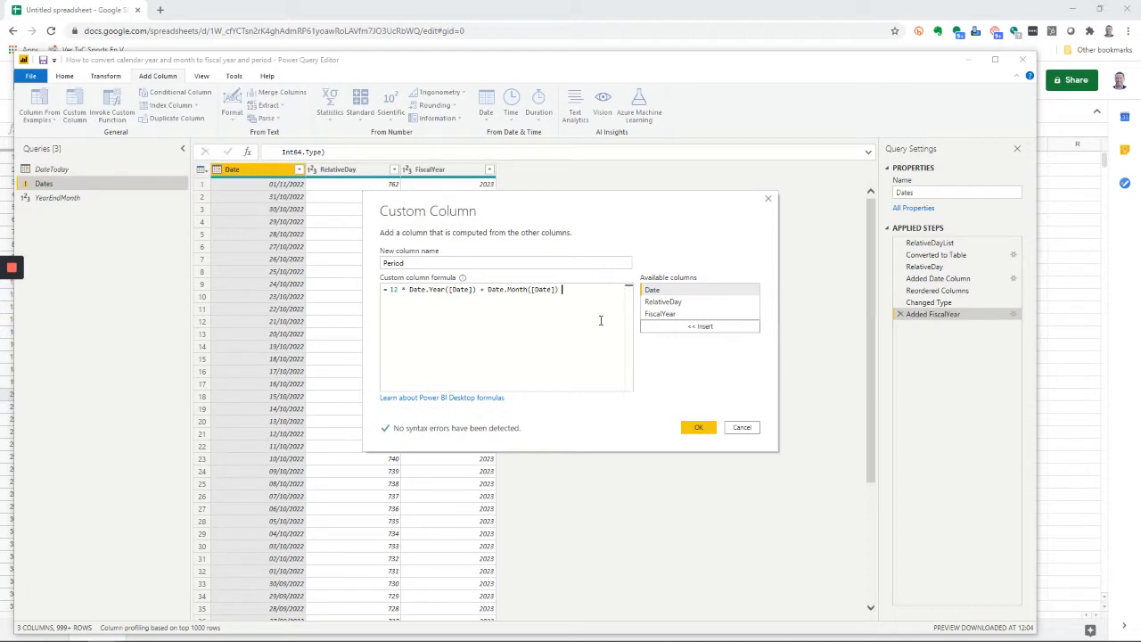
text(+12 - Yeare)
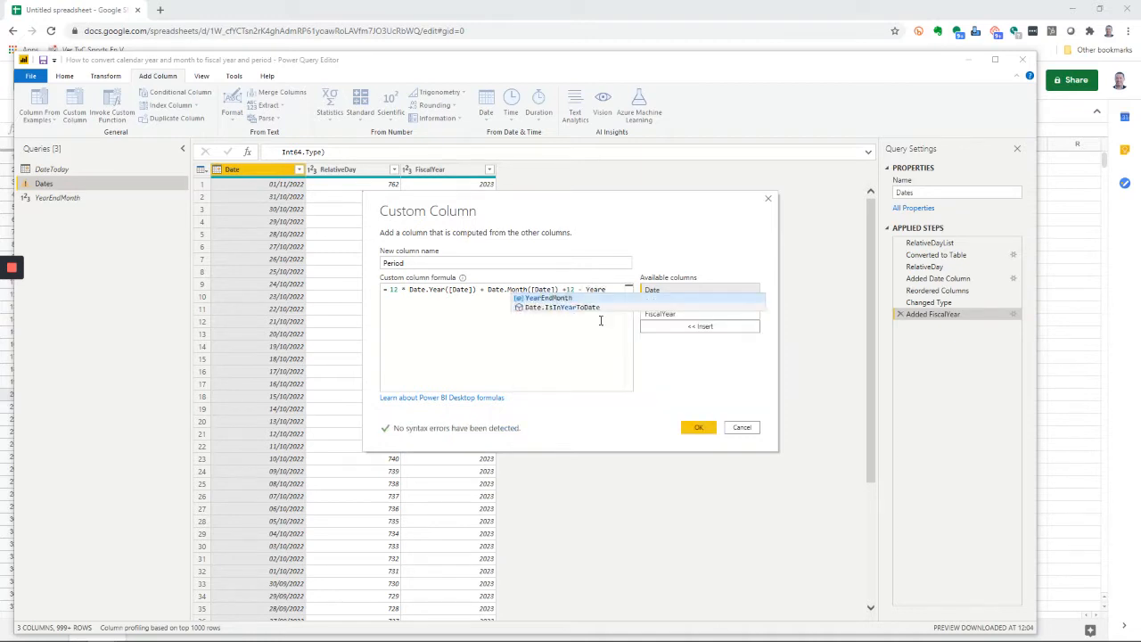
click(576, 298)
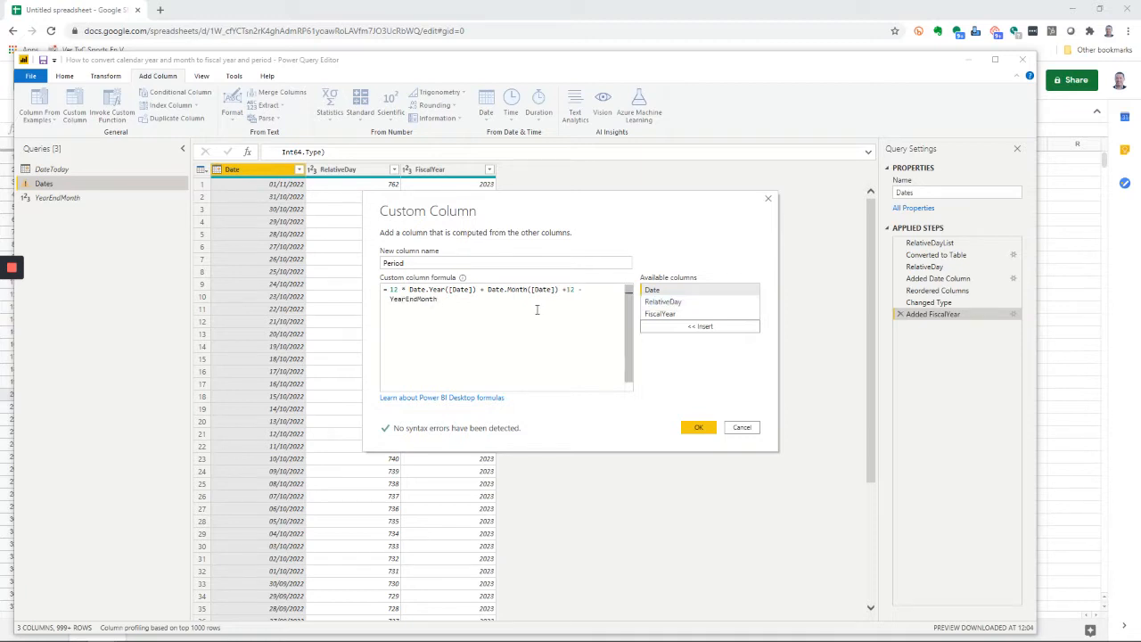
Step: Complete the Period formula with - 12 * [FiscalYear], following the Google Sheets notes, and create the column
key(alt+Tab)
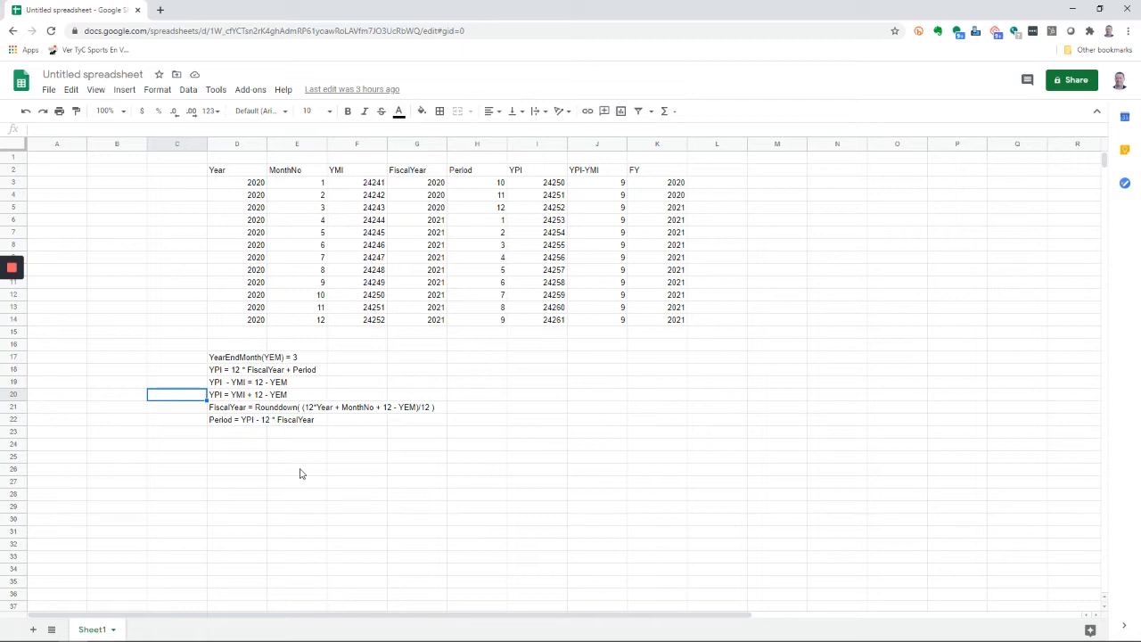
key(alt+Tab)
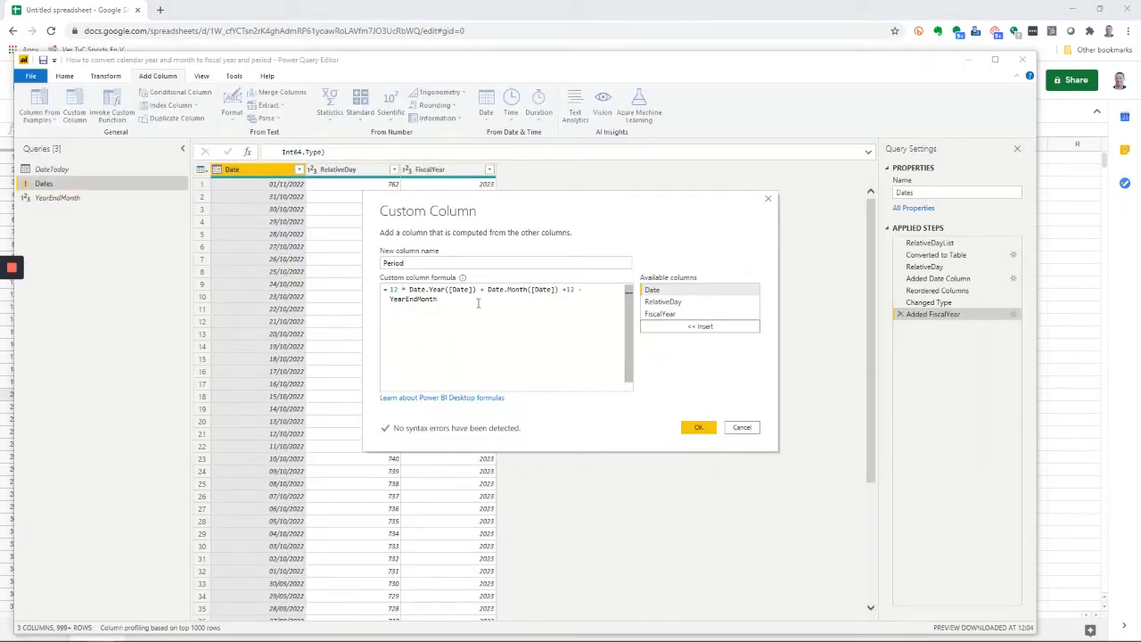
text(- 12 *)
click(659, 314)
double_click(660, 314)
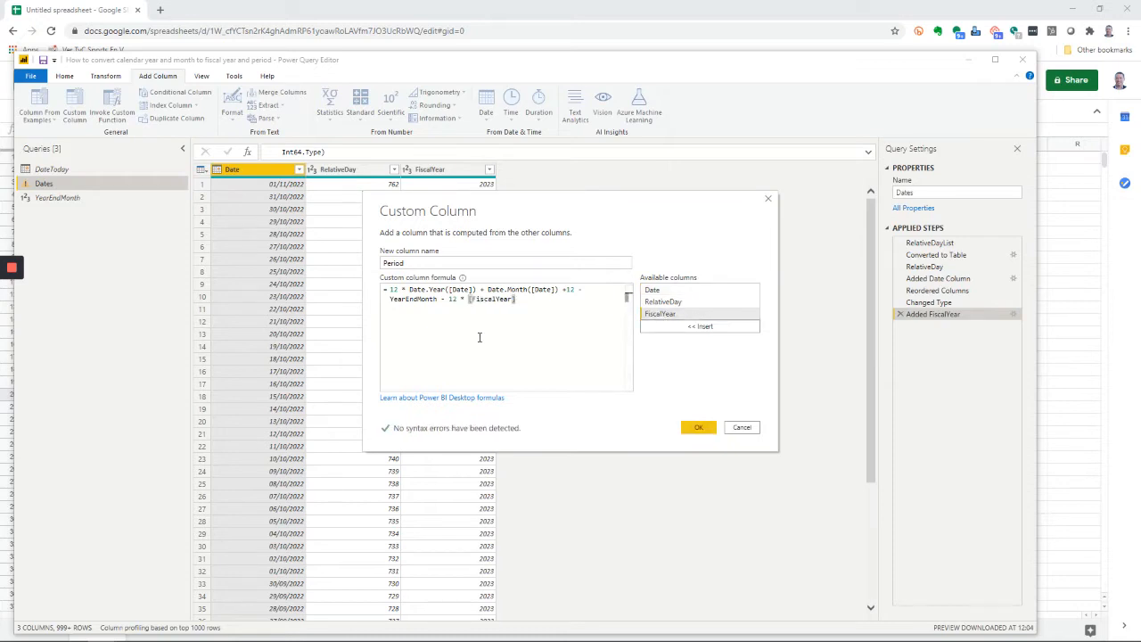
click(698, 429)
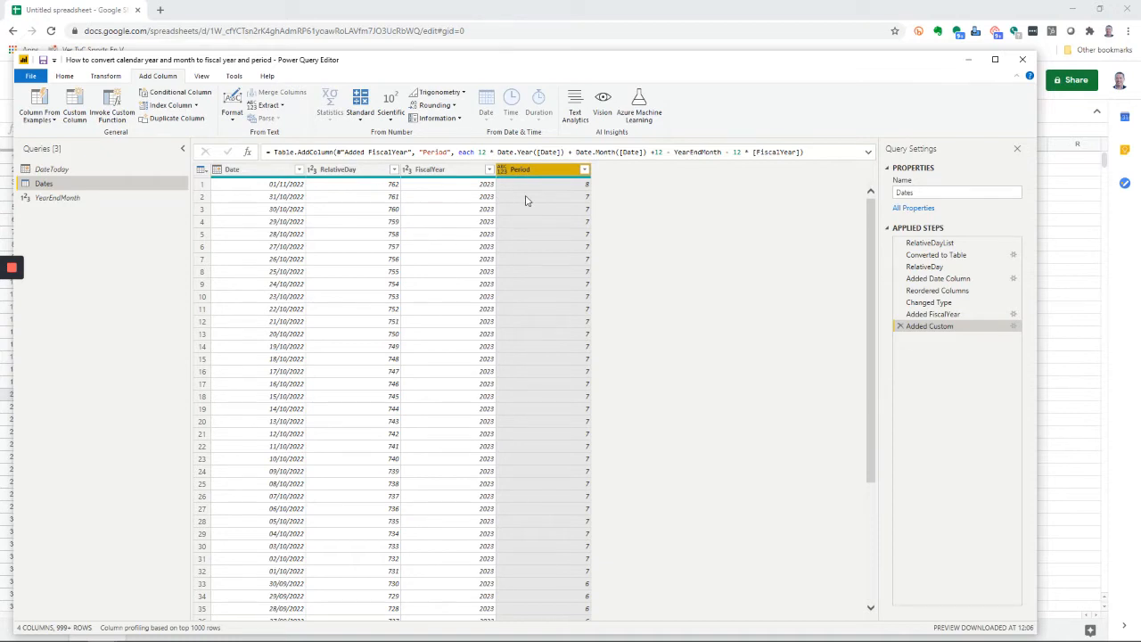
Step: Add Int64.Type as the column type argument in the Table.AddColumn formula for Period
click(801, 152)
text(,)
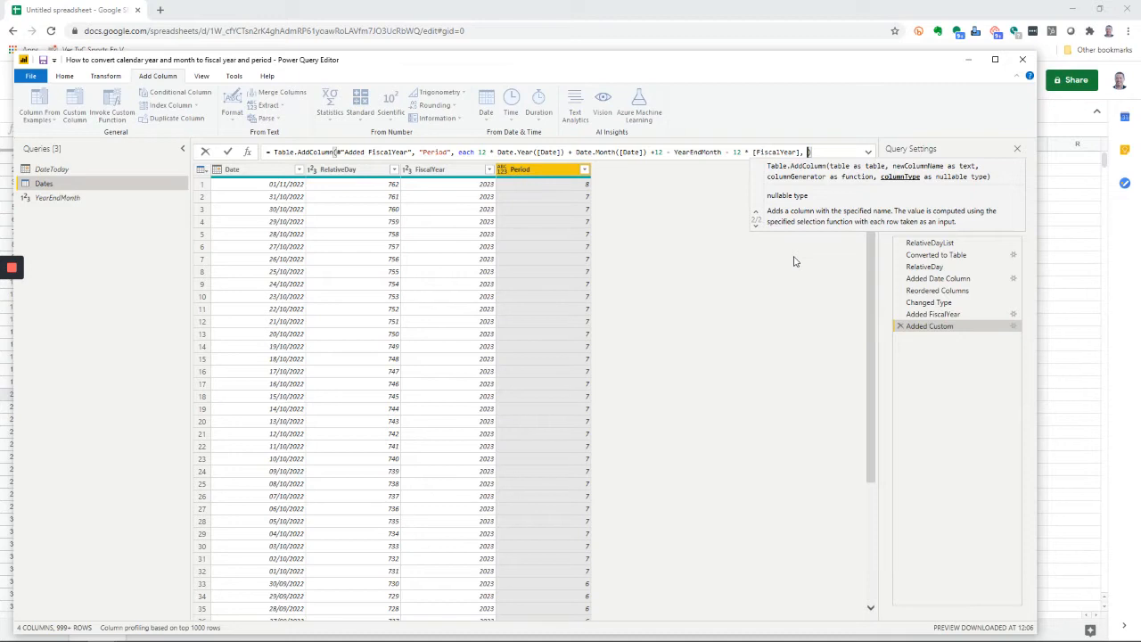
text( Int64.T)
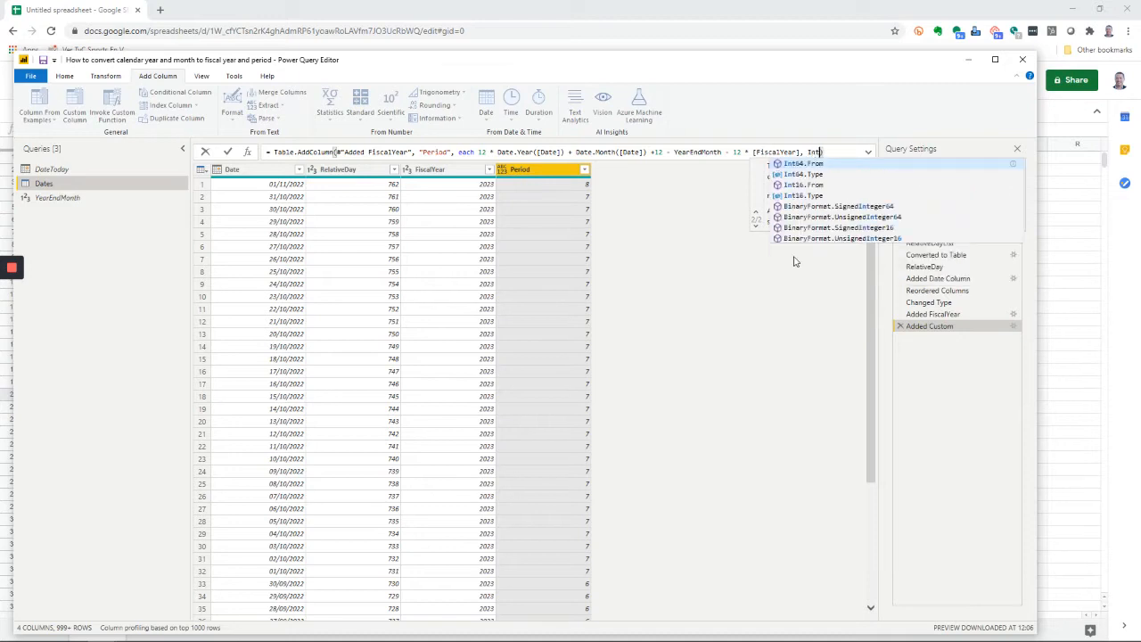
text(y)
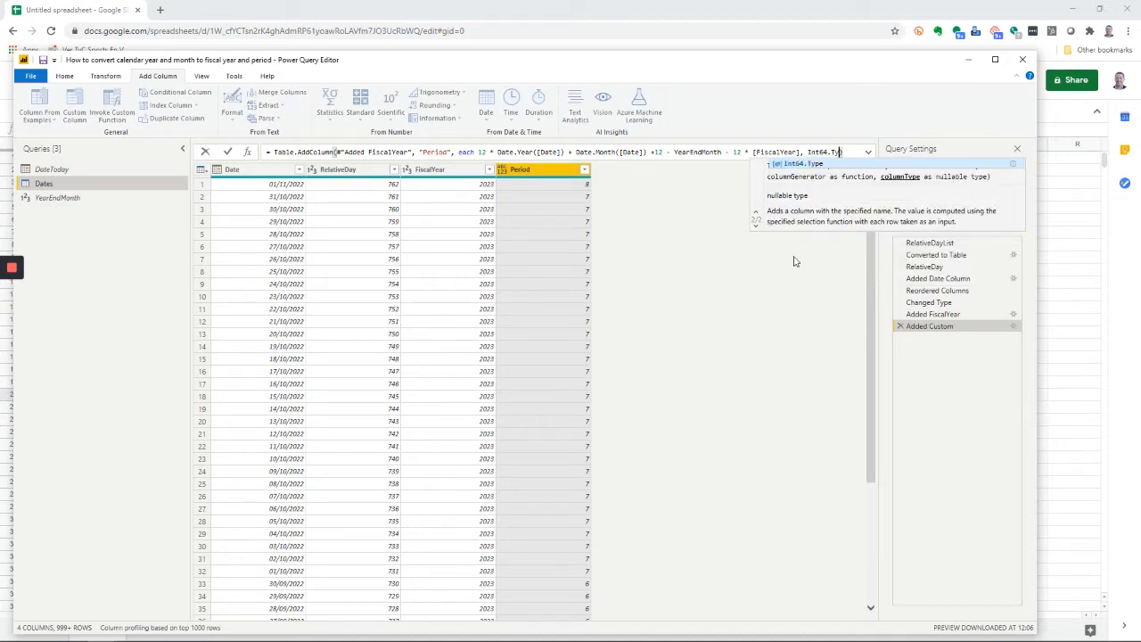
text(pe)
click(229, 153)
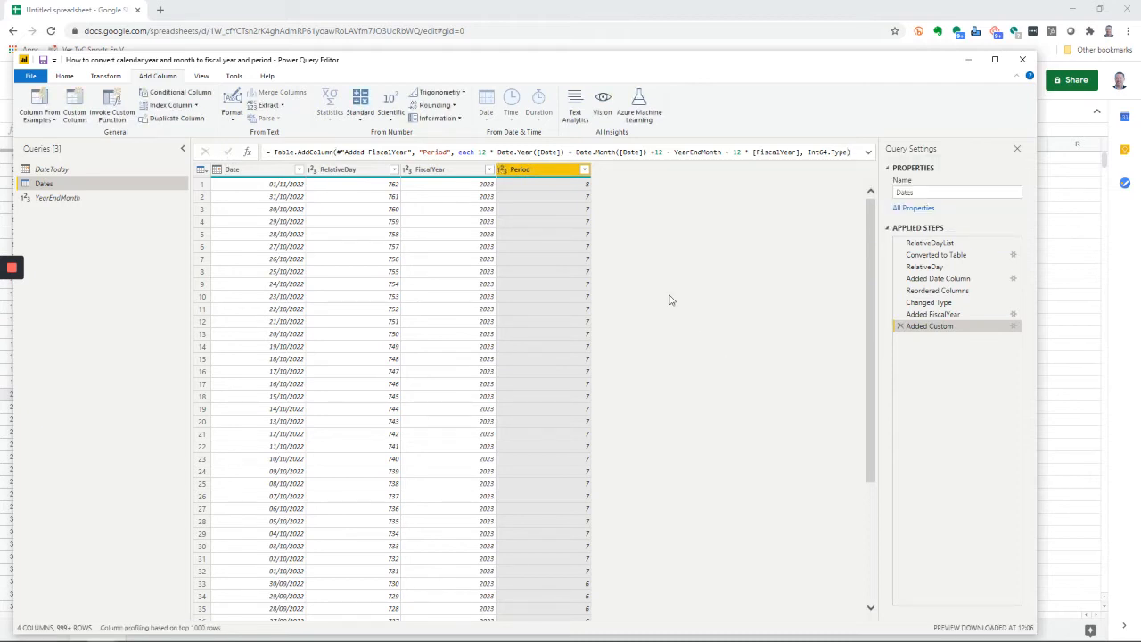
Step: Rename the Added Custom step to Added Period in the query's M code, including the final reference after "in"
click(65, 77)
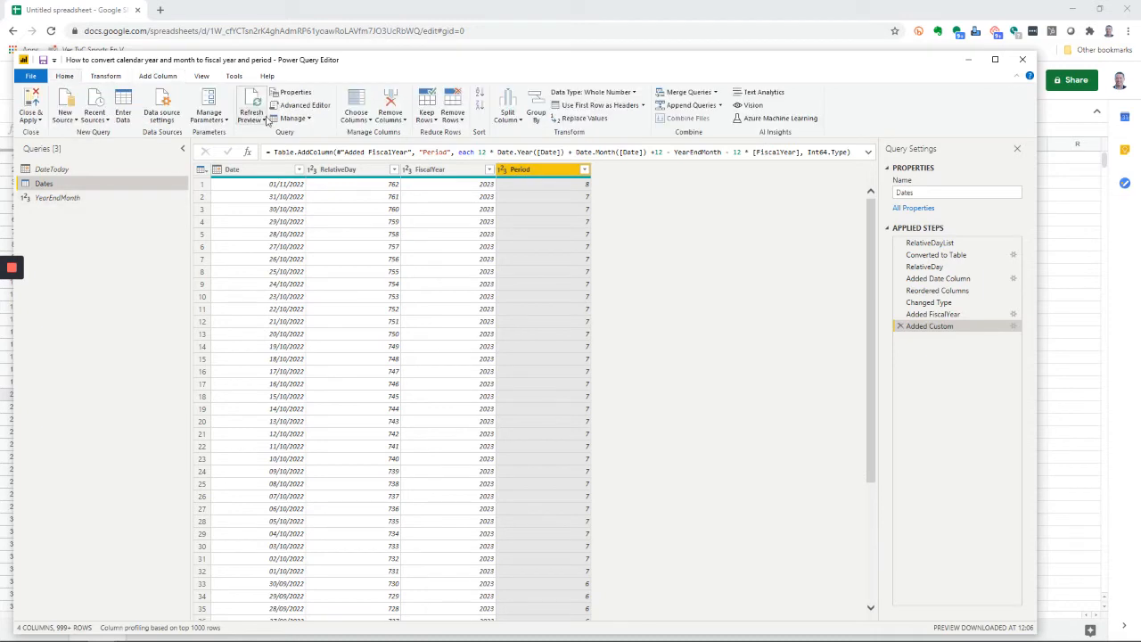
click(310, 106)
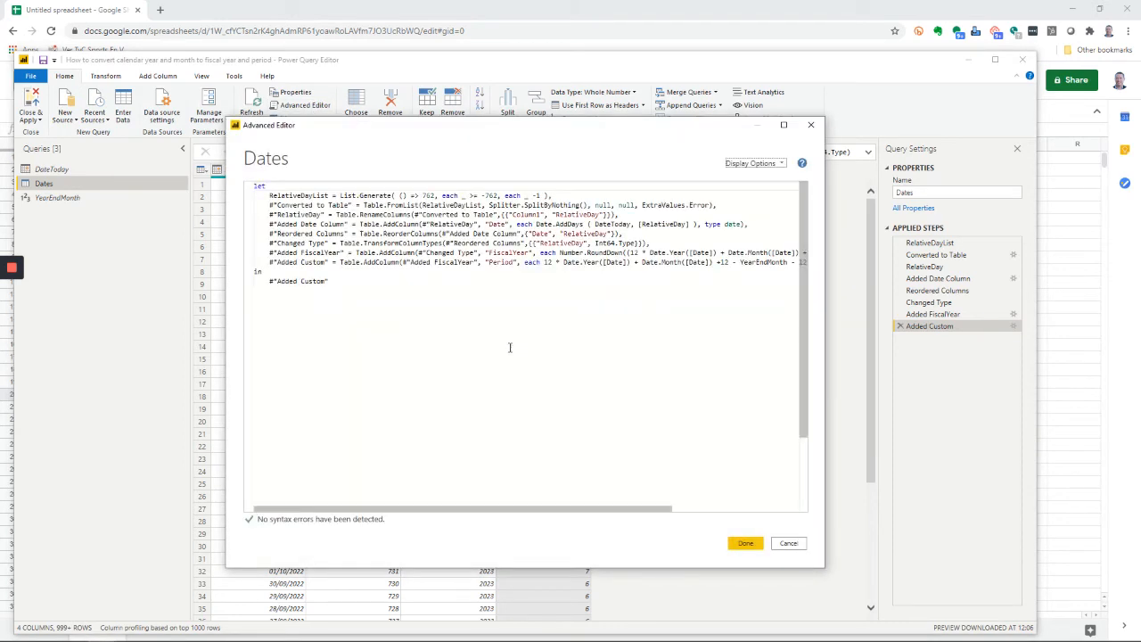
double_click(312, 262)
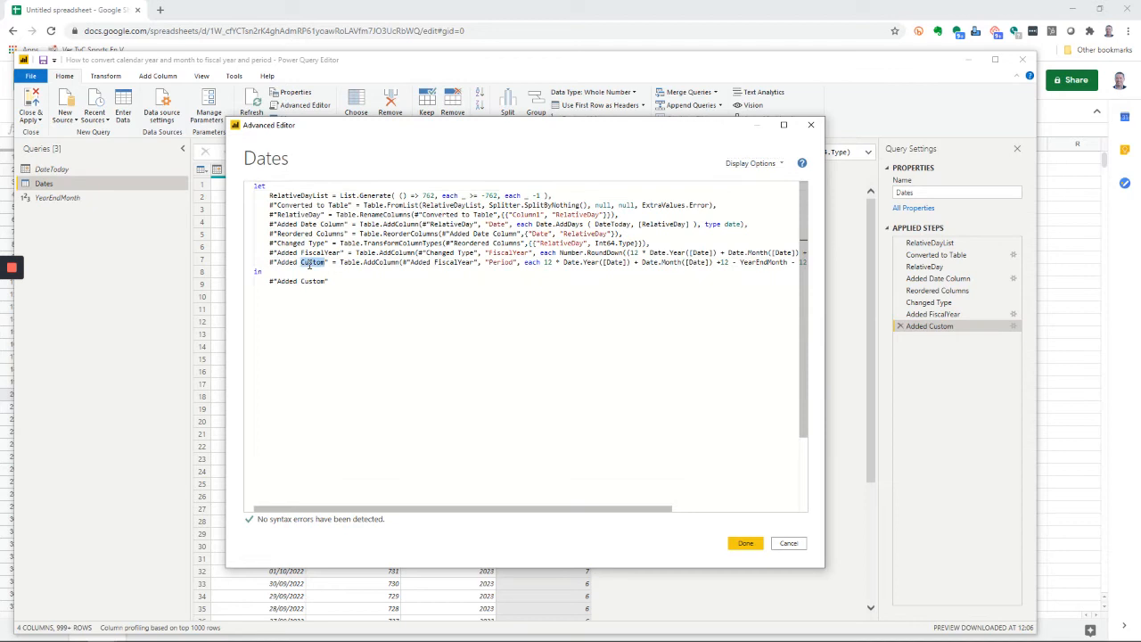
text(Period)
double_click(314, 280)
text(P)
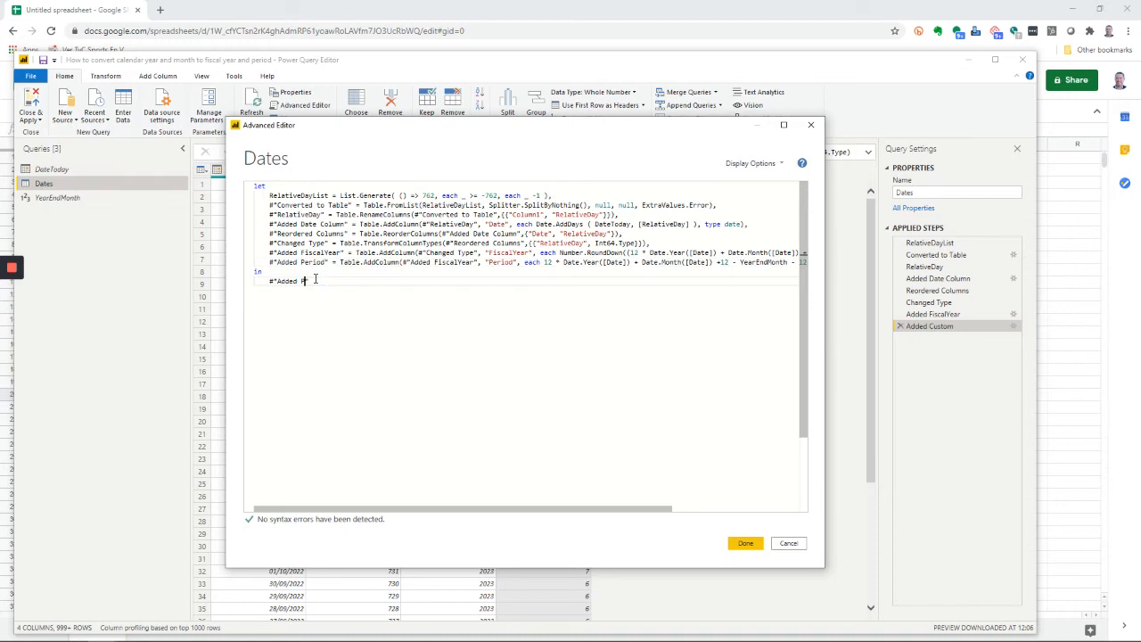
text(eriod)
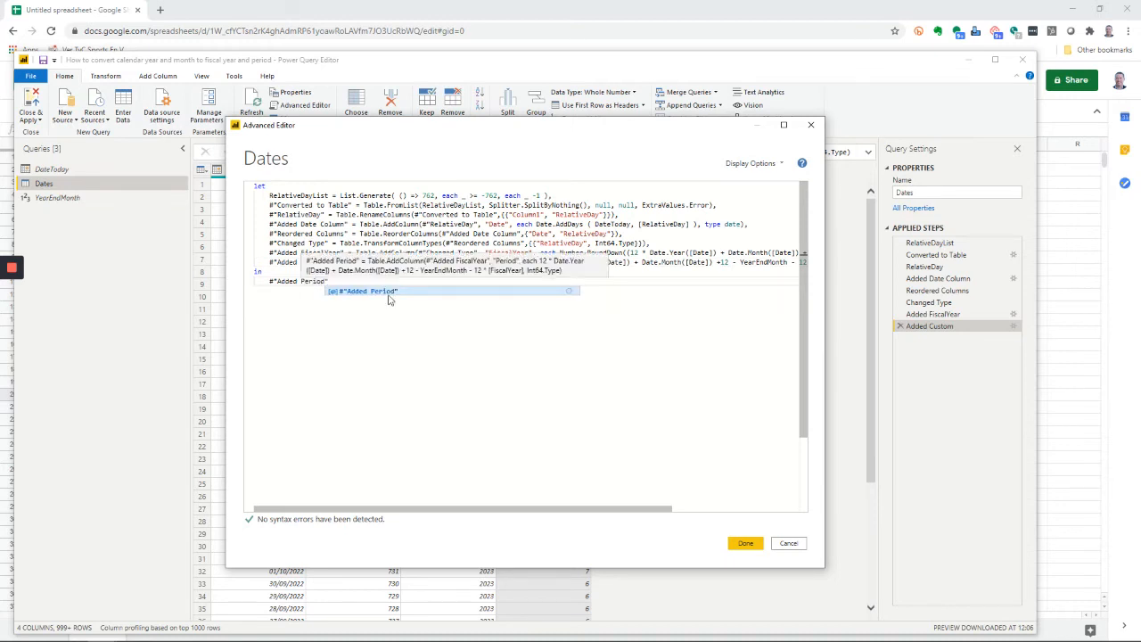
click(745, 543)
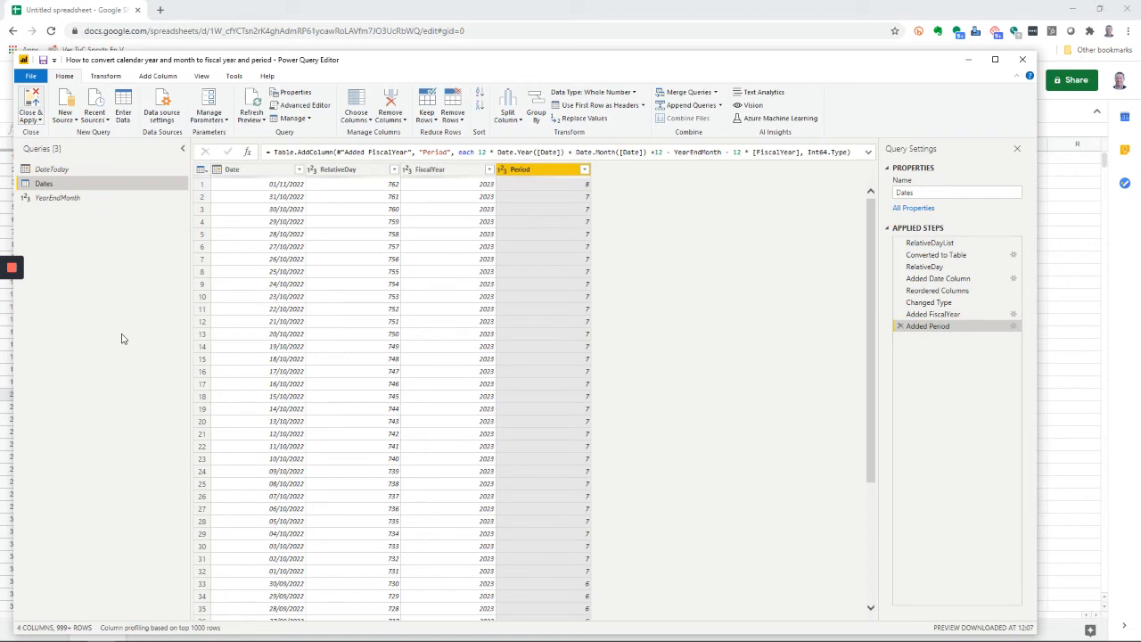
Step: Apply the query changes to Power BI Desktop, dismiss the pending-changes notice and show the Dates table's data
key(alt+Tab)
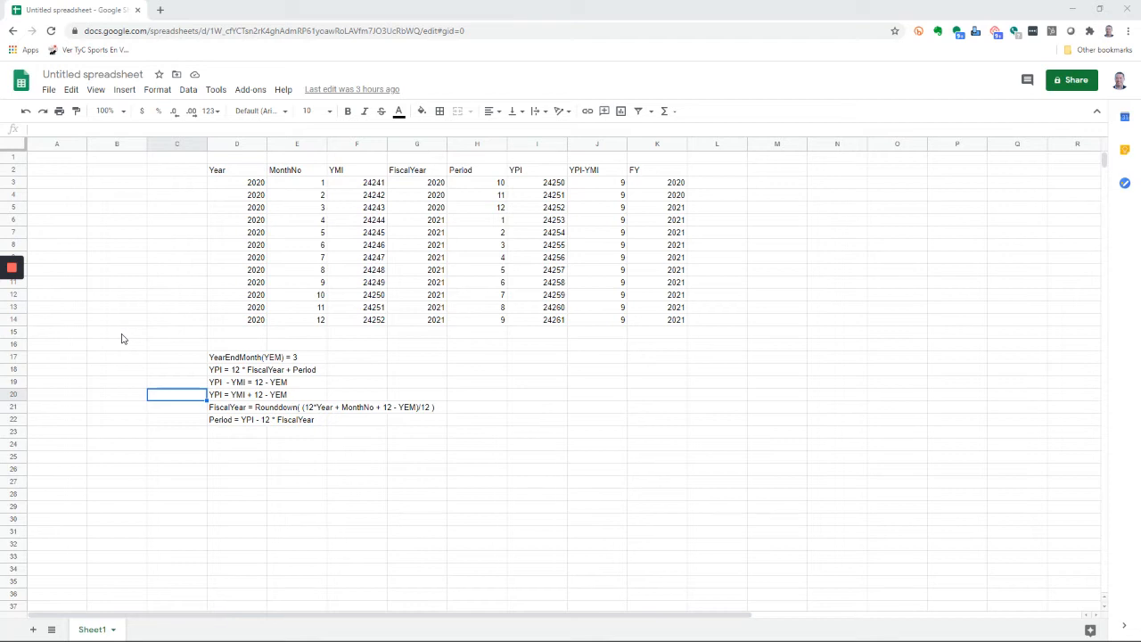
key(alt+Tab)
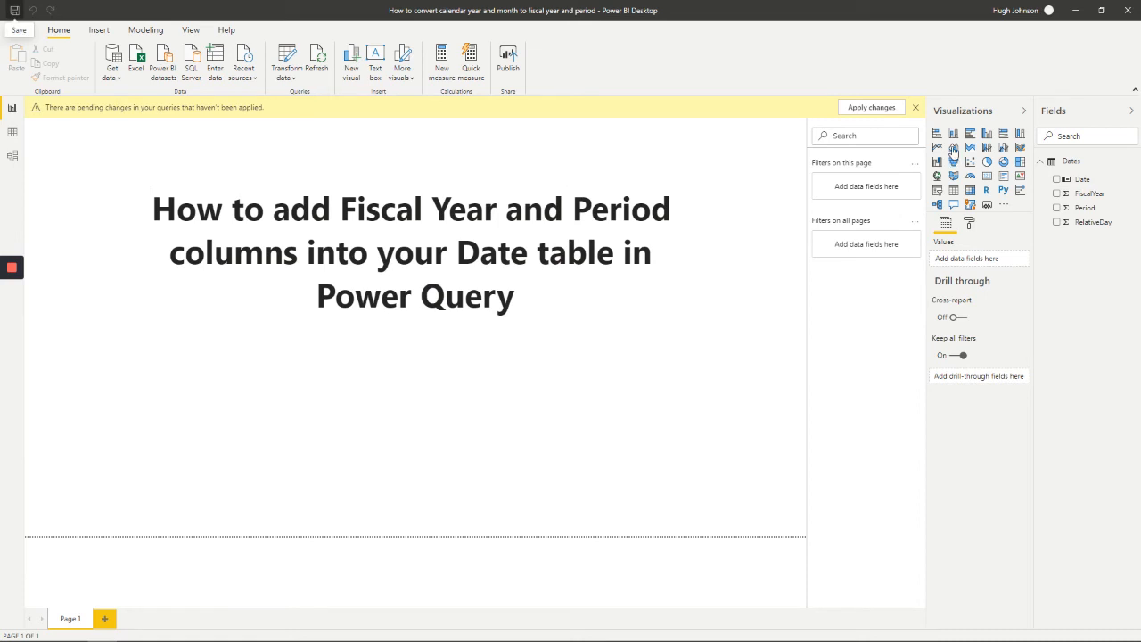
click(916, 107)
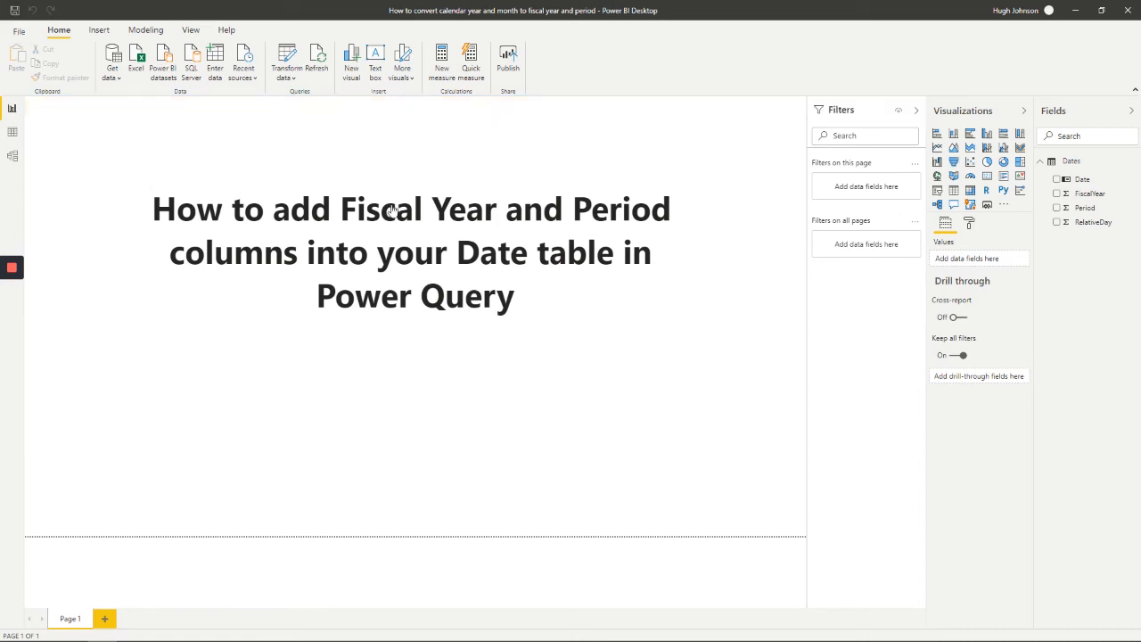
click(13, 132)
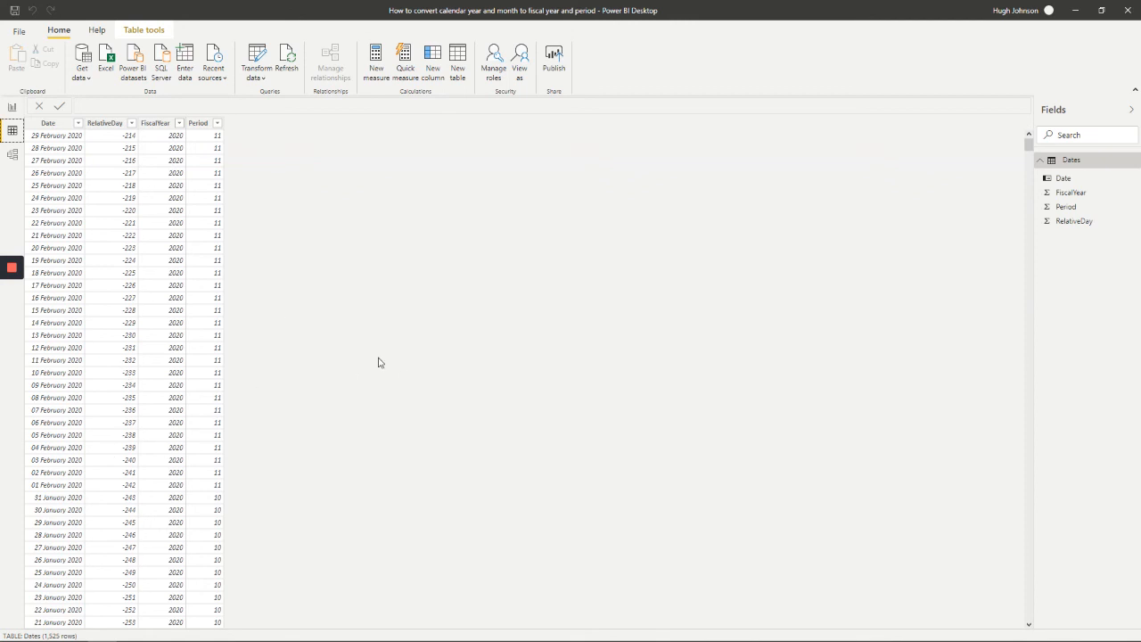
mouse_move(12, 271)
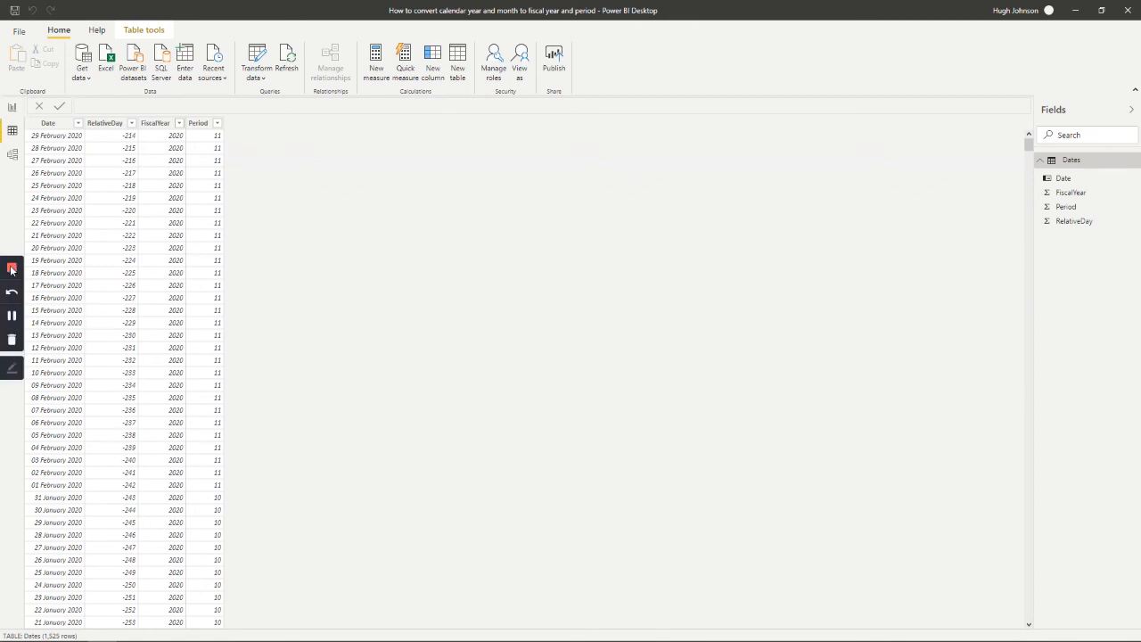